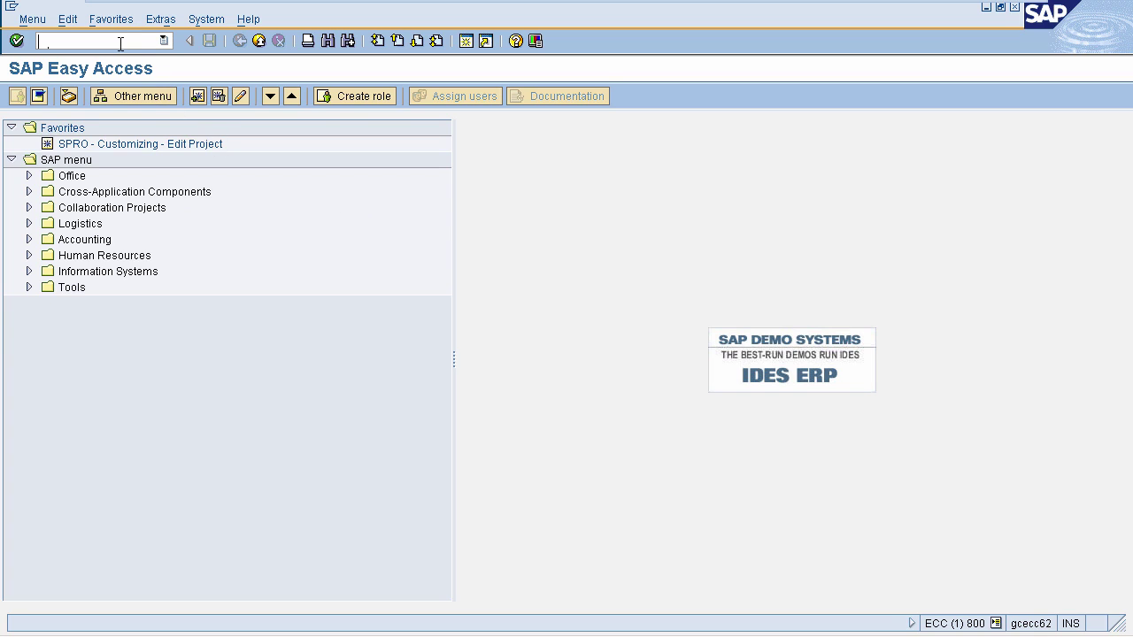
Start transaction SPRO and display the SAP Reference IMG tree.
text(spro)
key(Return)
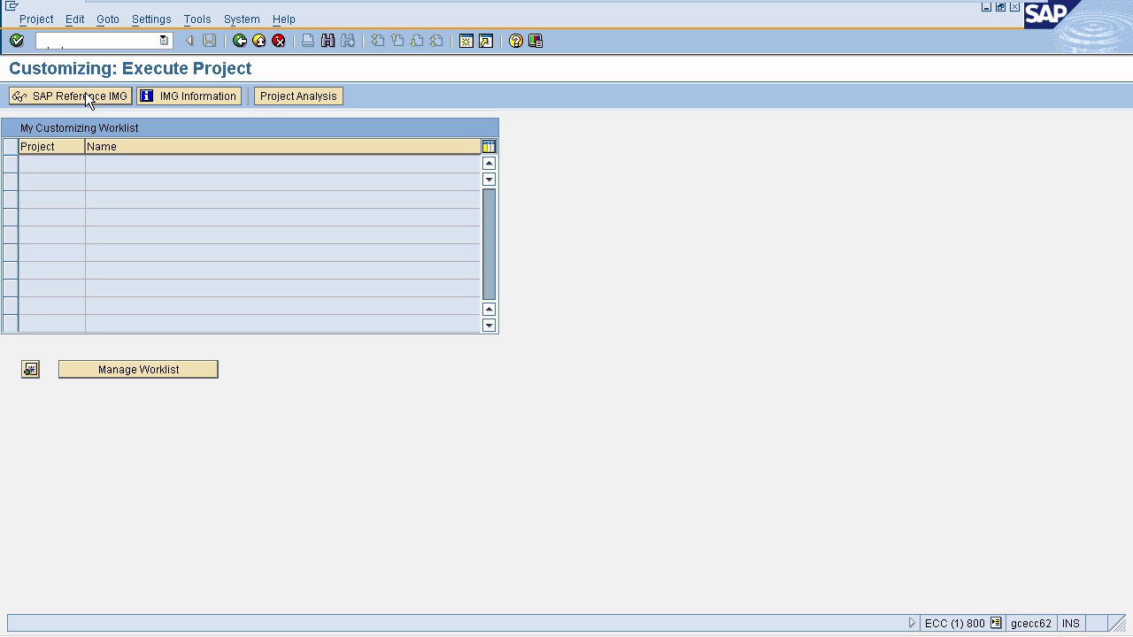
click(81, 94)
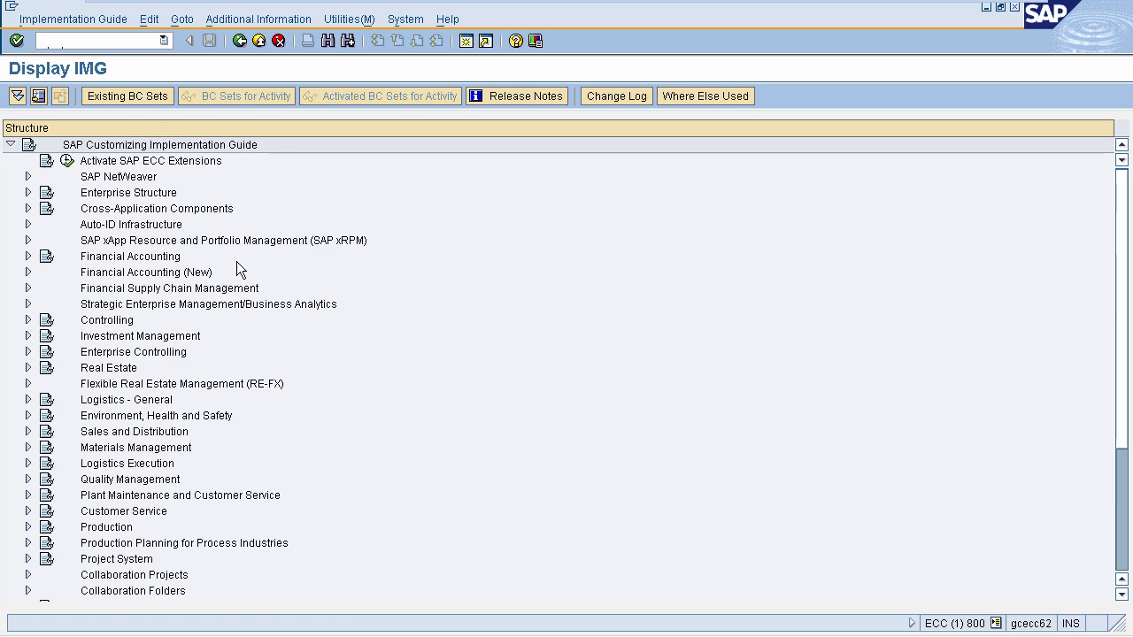
Expand Logistics Execution > Warehouse Management > Strategies > Stock Removal Strategies and run Define FIFO Strategy.
click(28, 464)
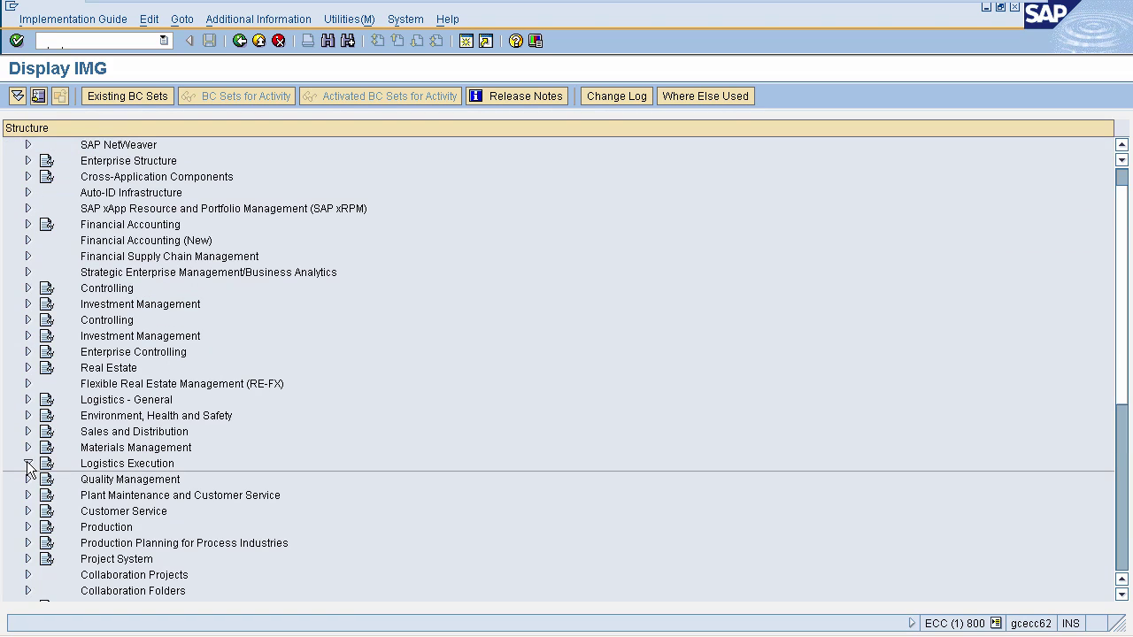
click(45, 479)
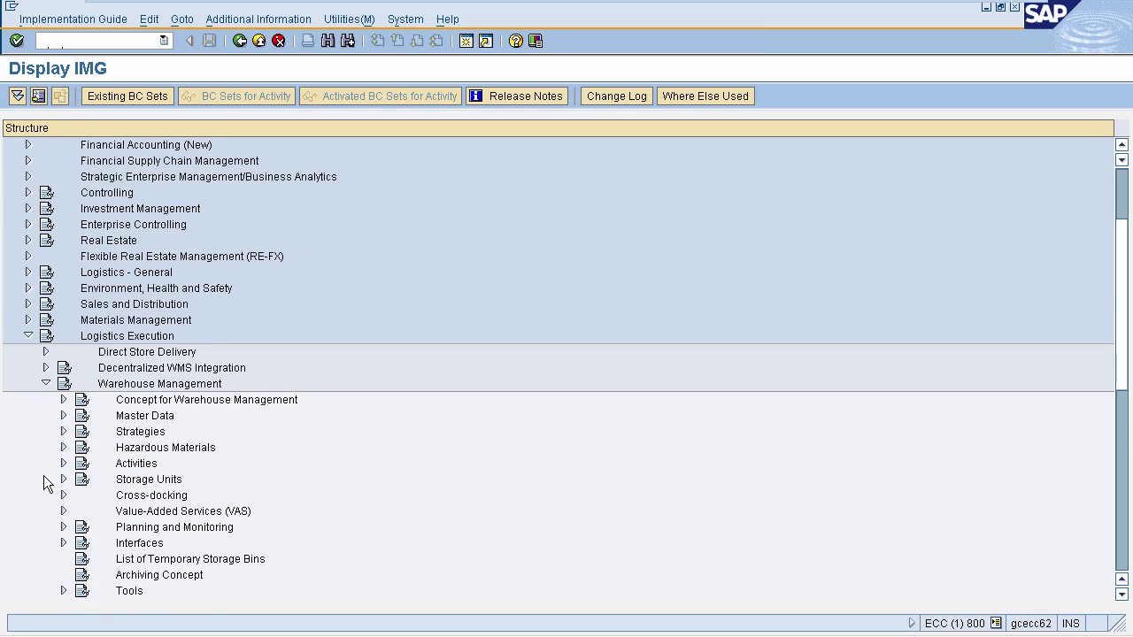
click(62, 449)
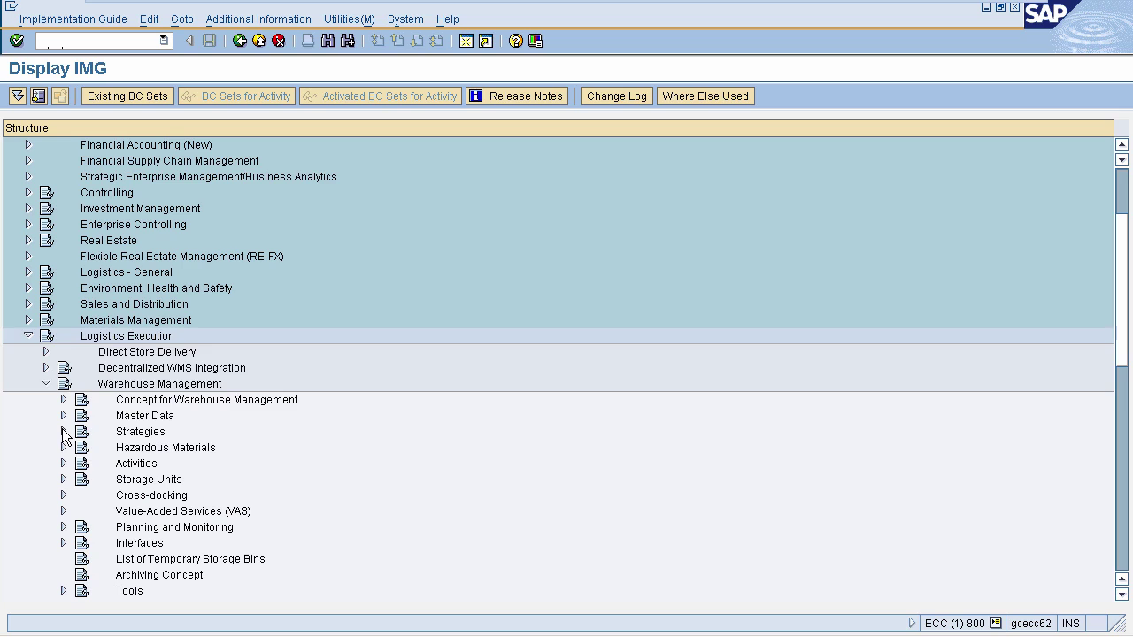
click(63, 431)
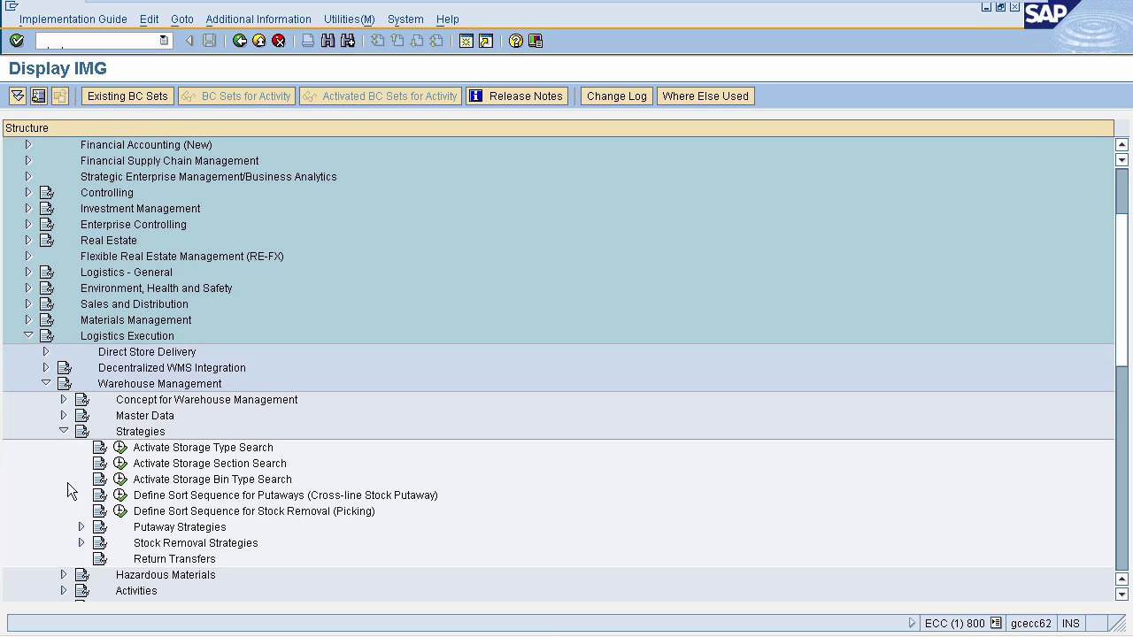
click(81, 543)
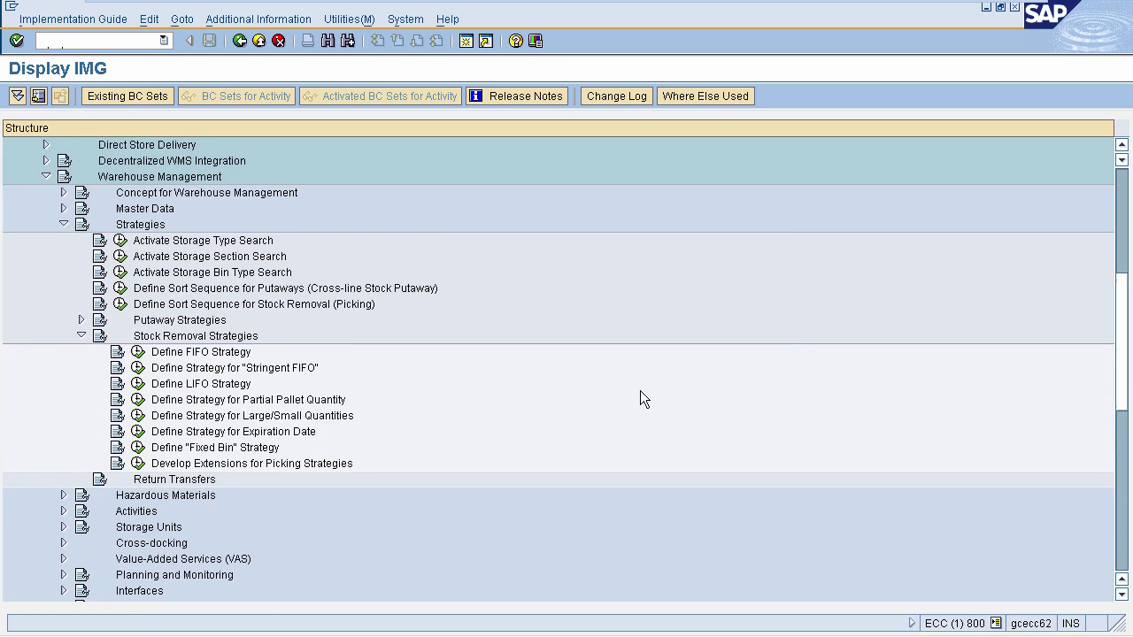
scroll(531, 385, down, 2)
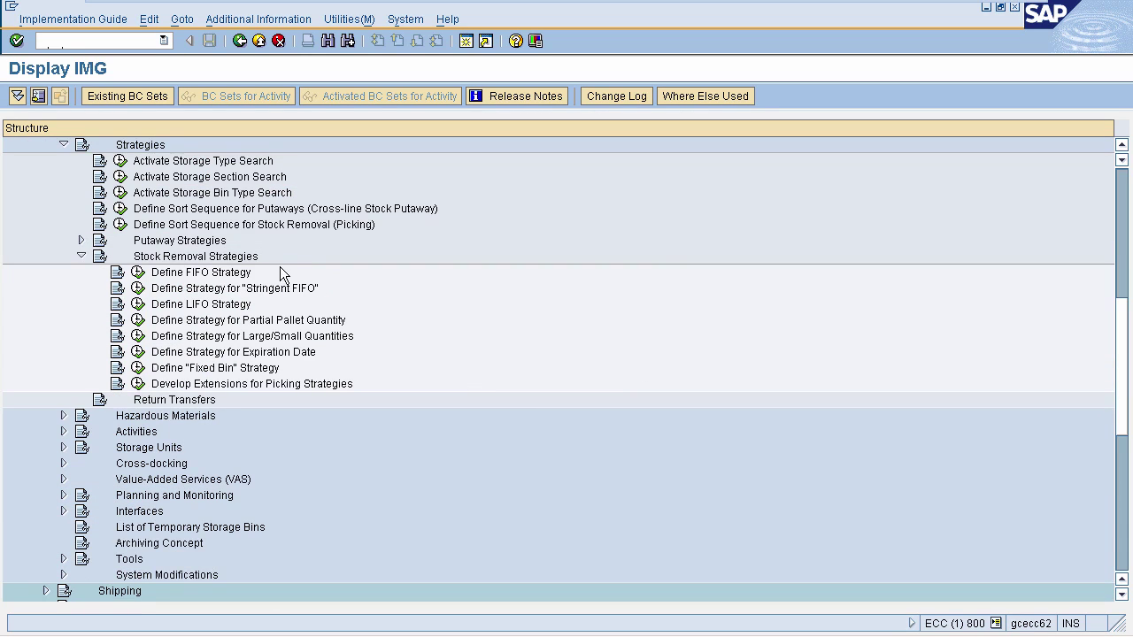
click(138, 272)
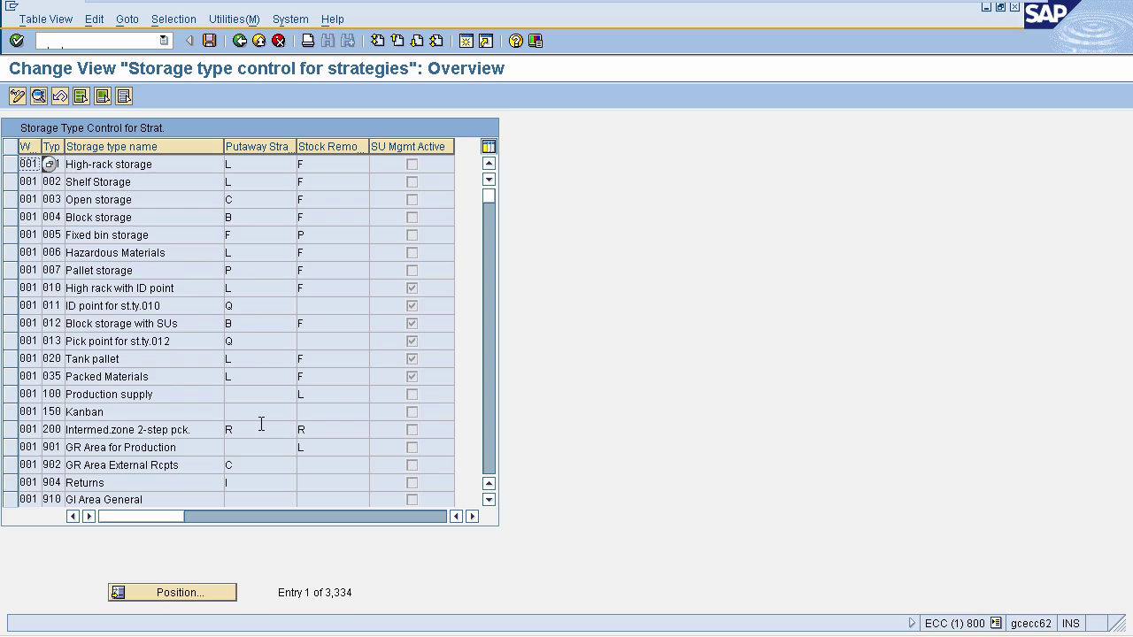
Position the strategy table on warehouse 999 and open the details of its storage type 678 row.
click(186, 593)
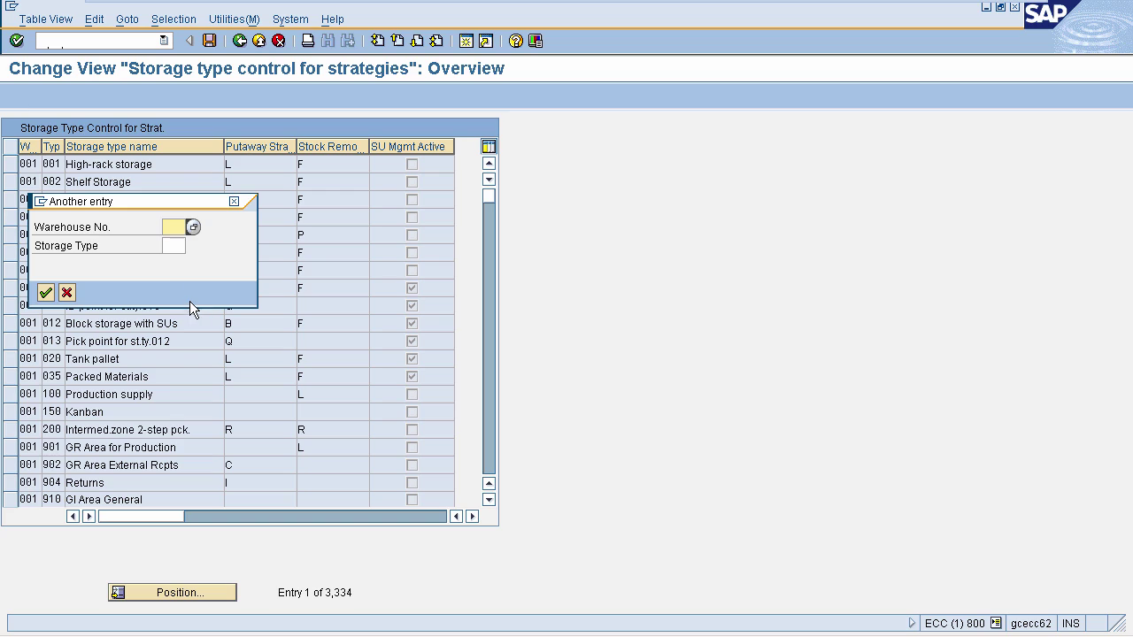
text(999)
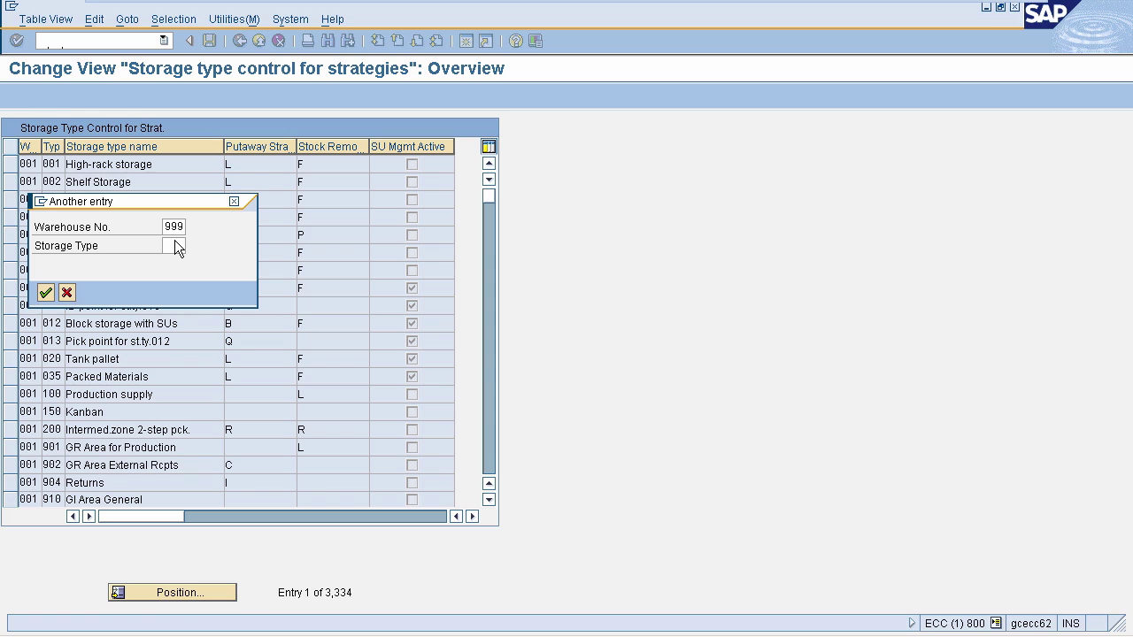
key(Return)
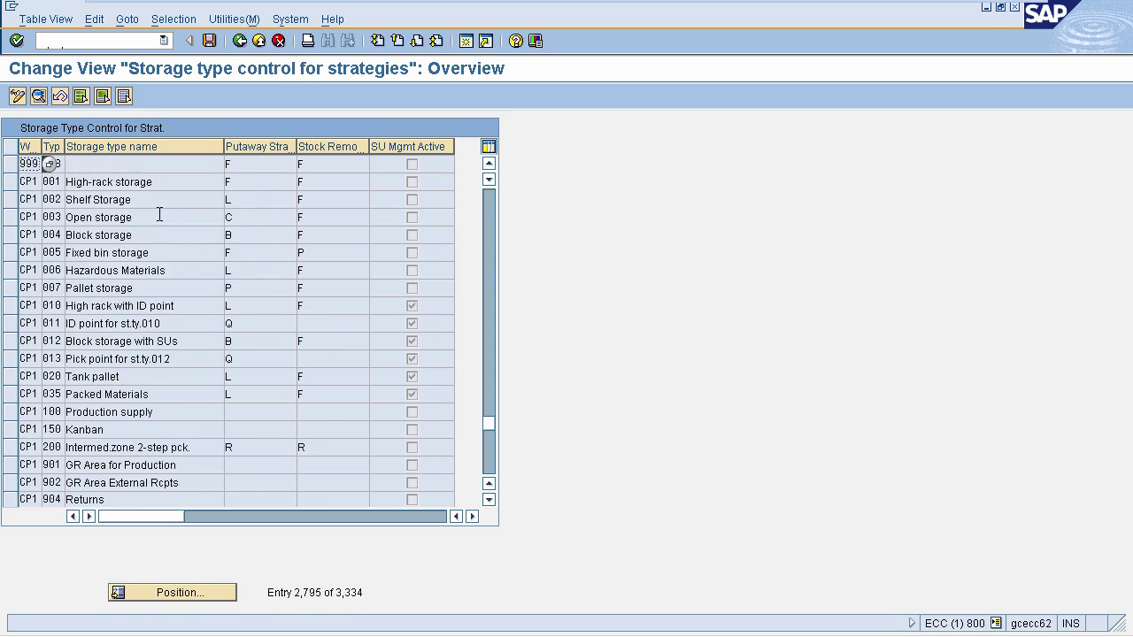
click(128, 166)
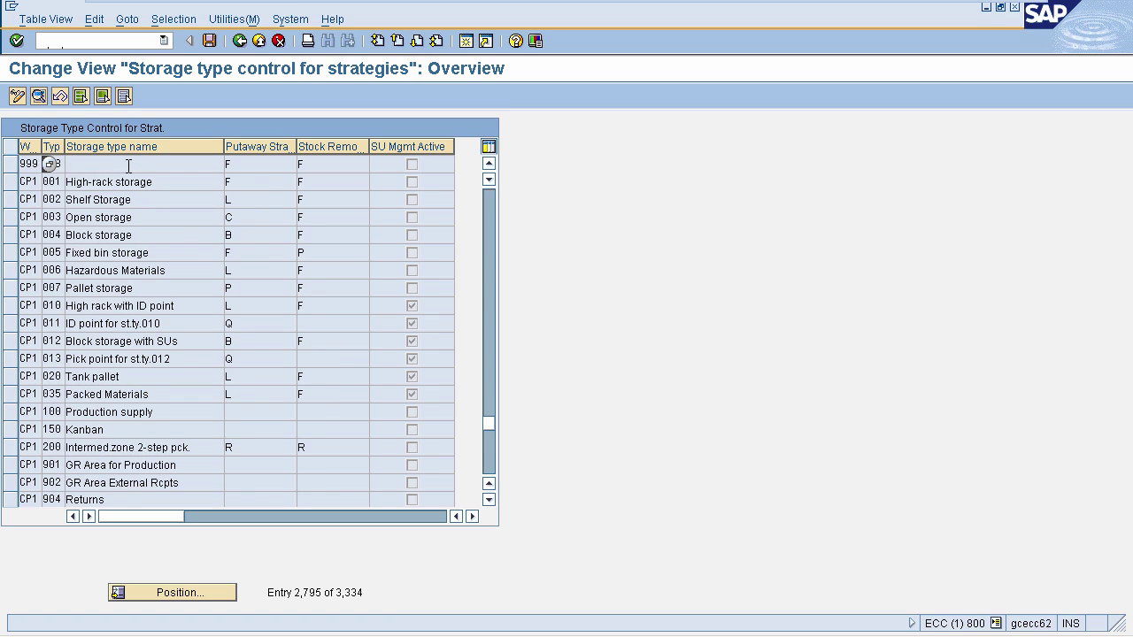
double_click(128, 165)
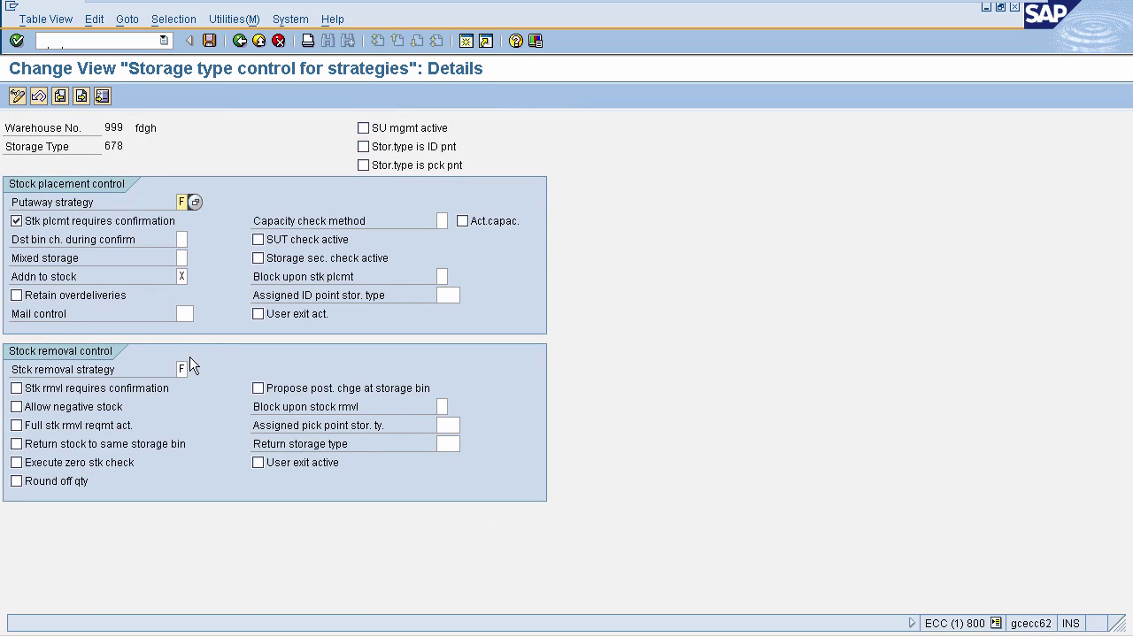
Pick F – FIFO (First in first out) as the stock removal strategy from the F4 value list.
click(183, 369)
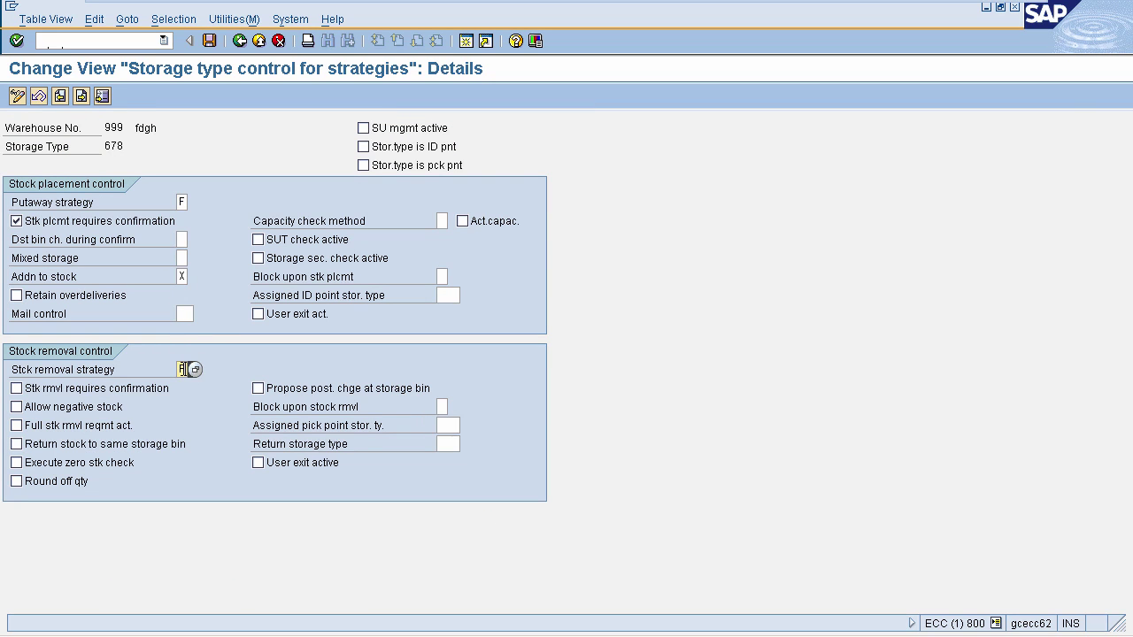
click(195, 369)
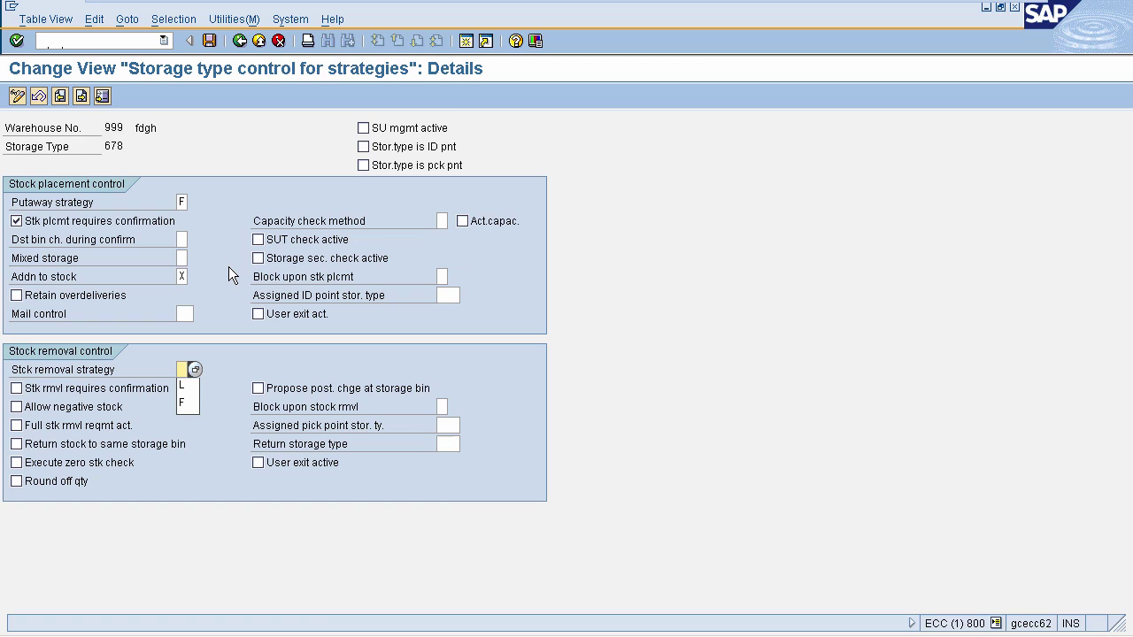
key(Escape)
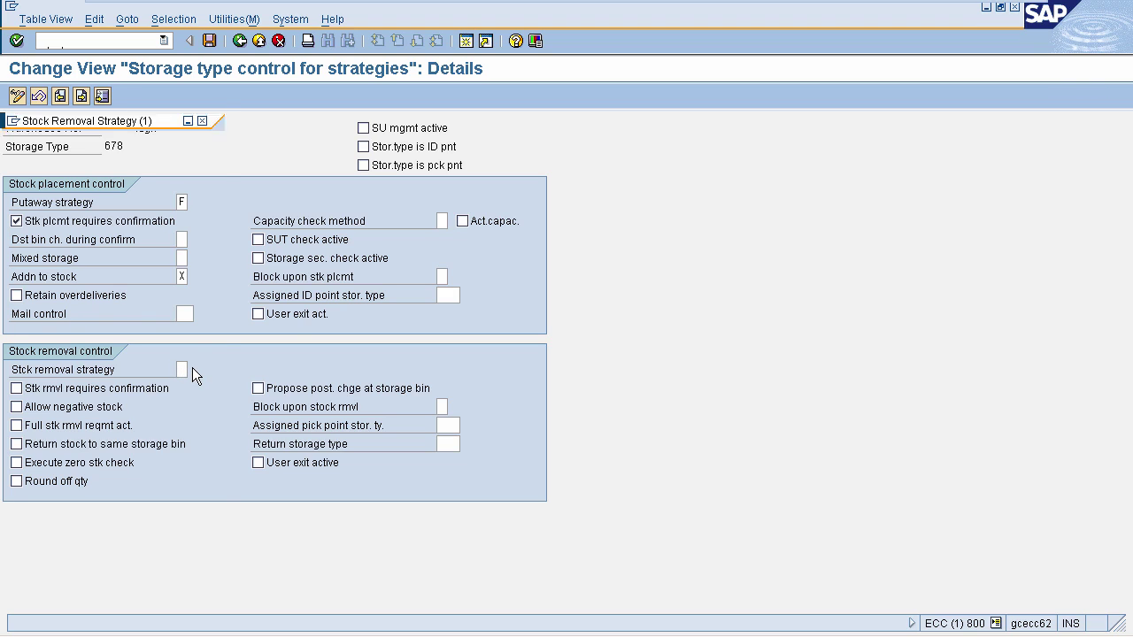
key(F4)
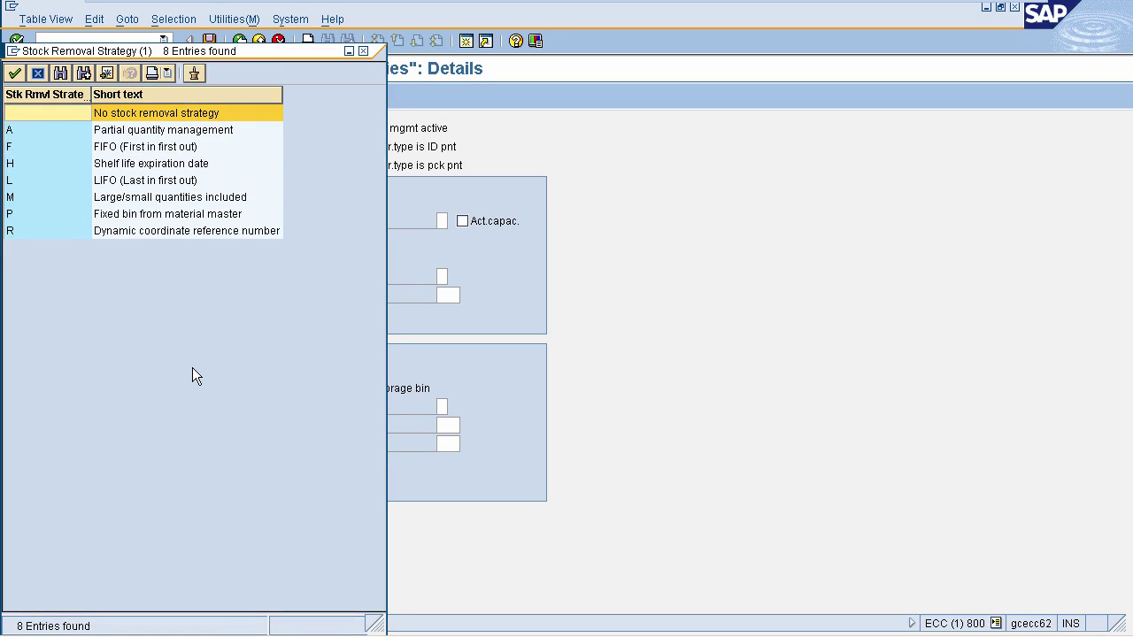
click(162, 148)
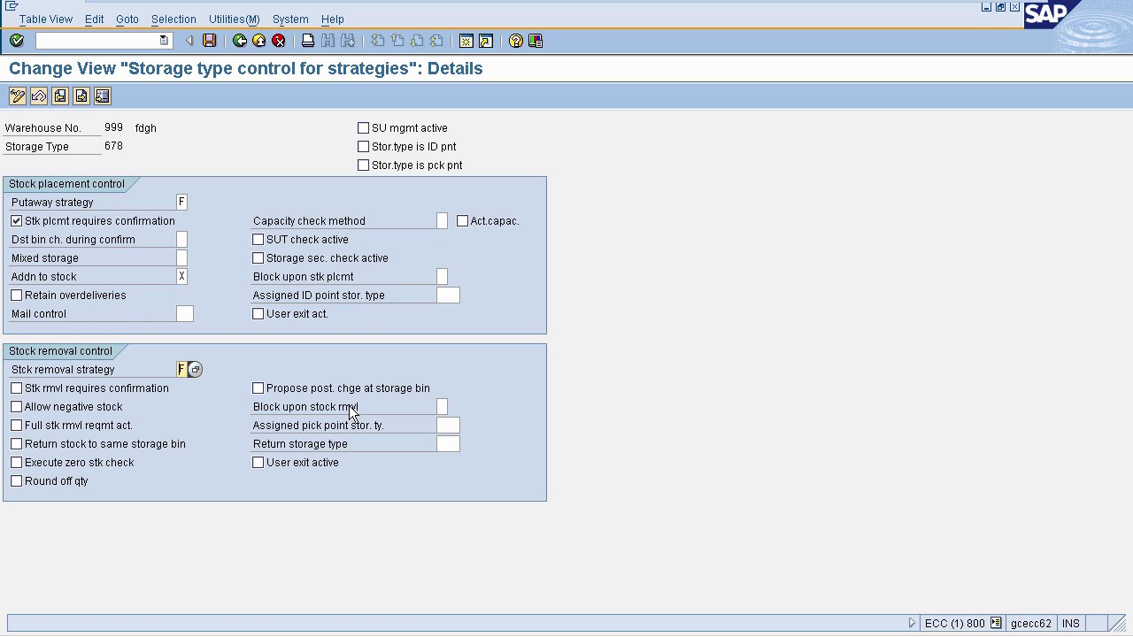
click(443, 406)
click(455, 404)
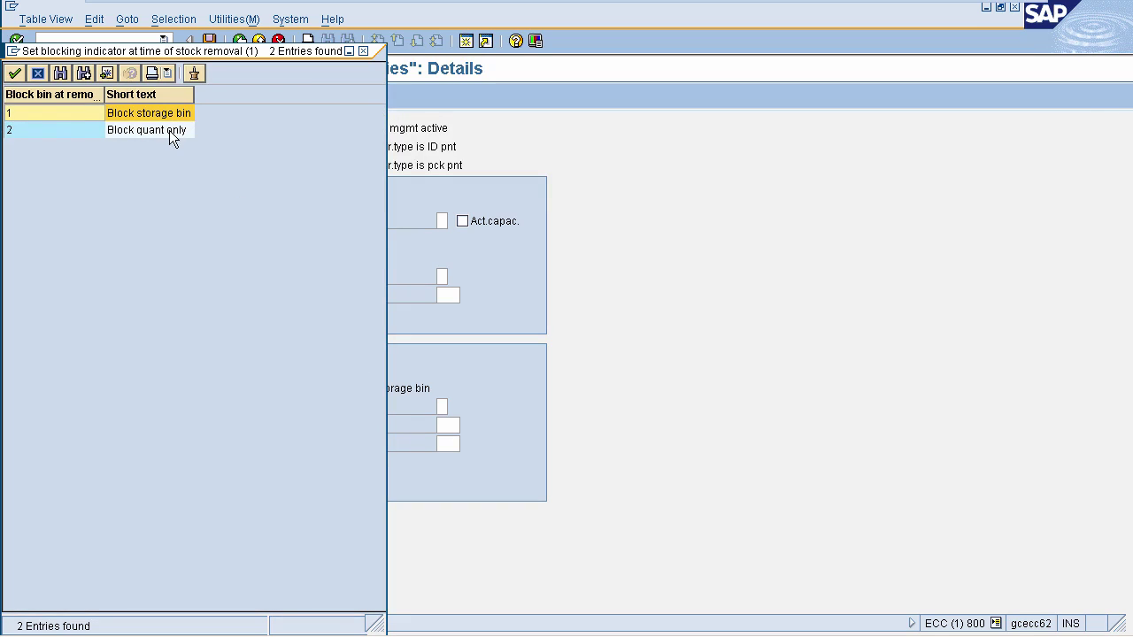
click(362, 50)
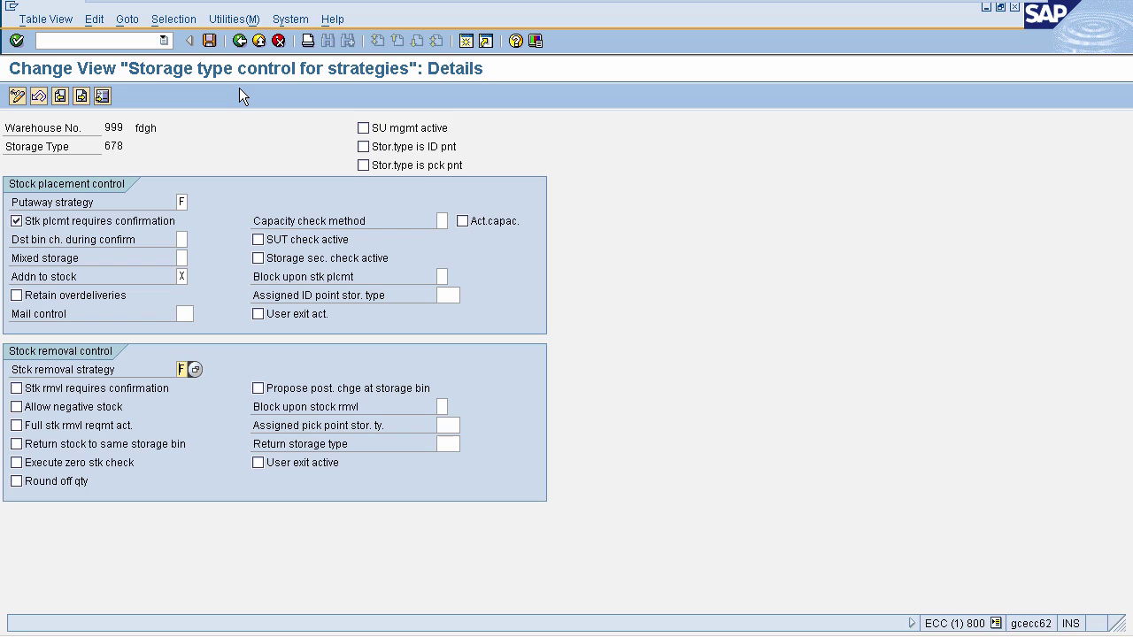
Save the FIFO strategy change under a customizing request and go back to the IMG tree.
click(209, 40)
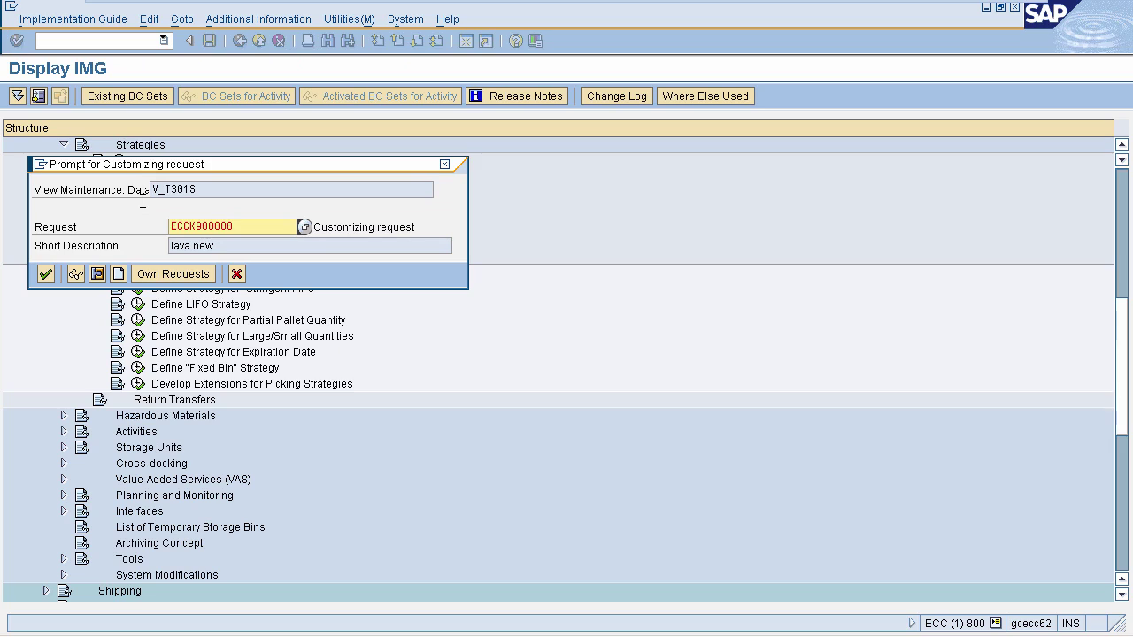
click(46, 275)
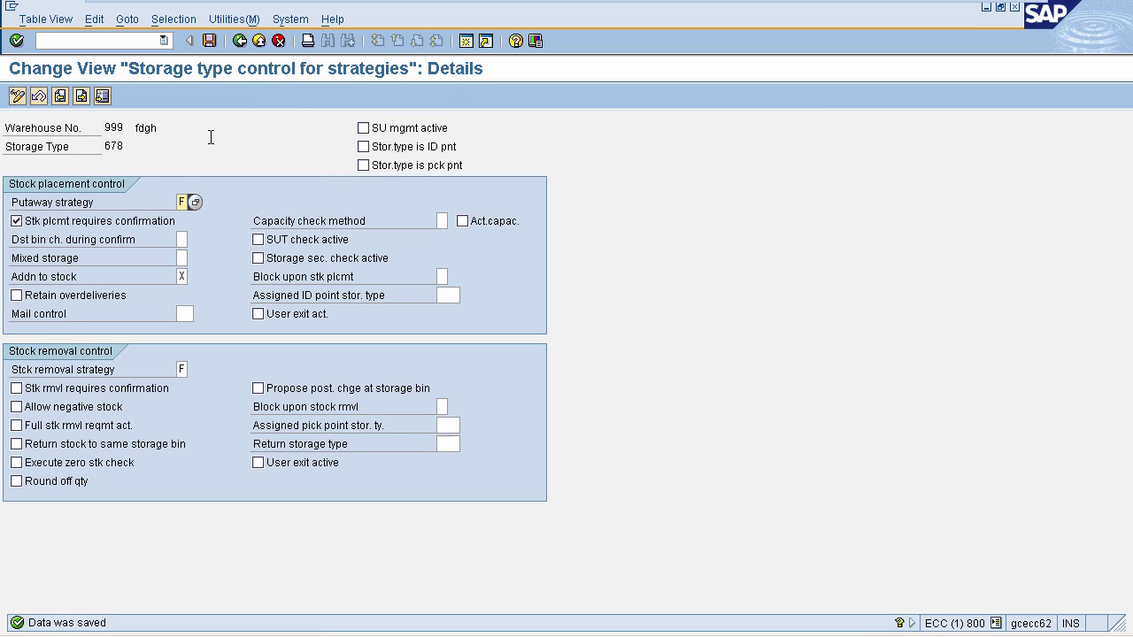
click(244, 46)
click(243, 46)
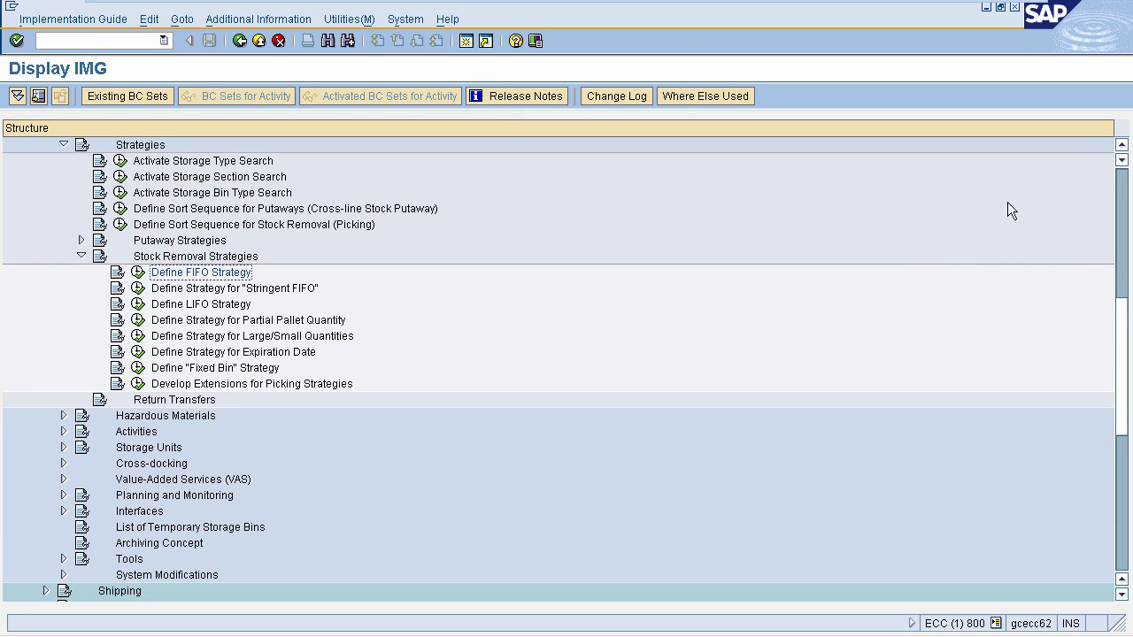
Navigate the IMG tree to Warehouse Management > Strategies > Stock Removal Strategies and run Define LIFO Strategy.
scroll(1033, 202, up, 3)
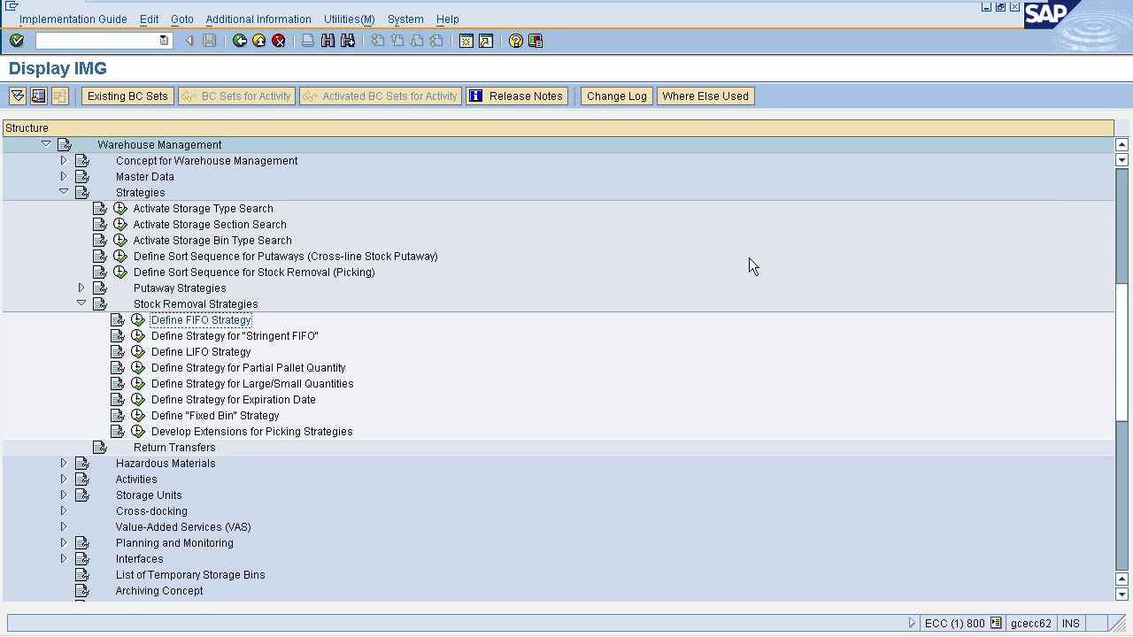
click(1122, 146)
click(1121, 146)
click(1121, 146)
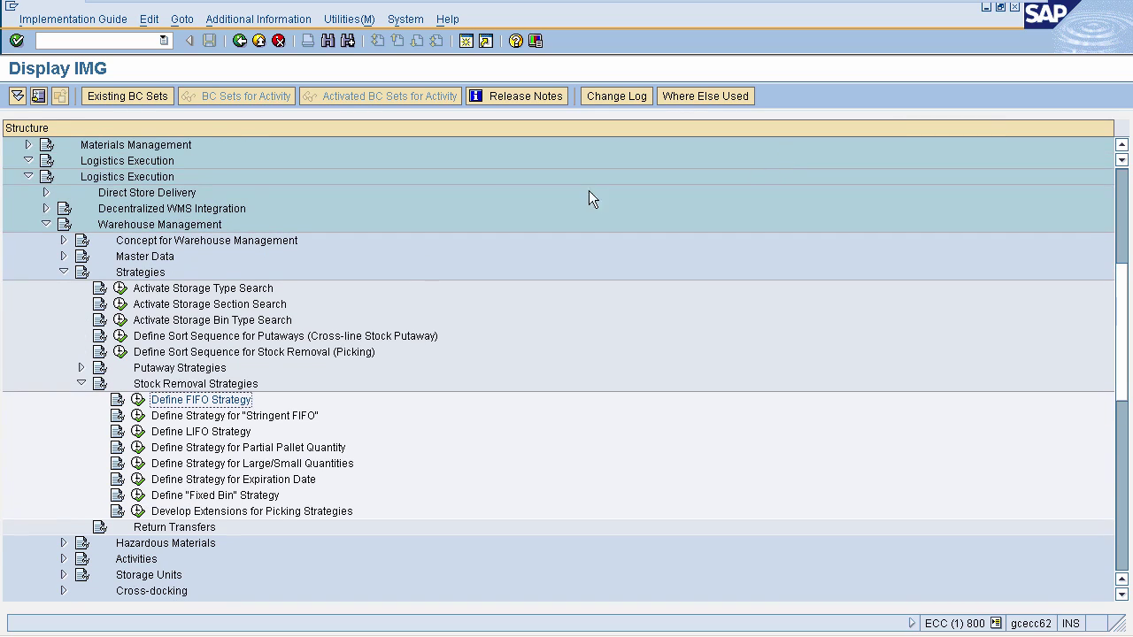
scroll(299, 262, up, 3)
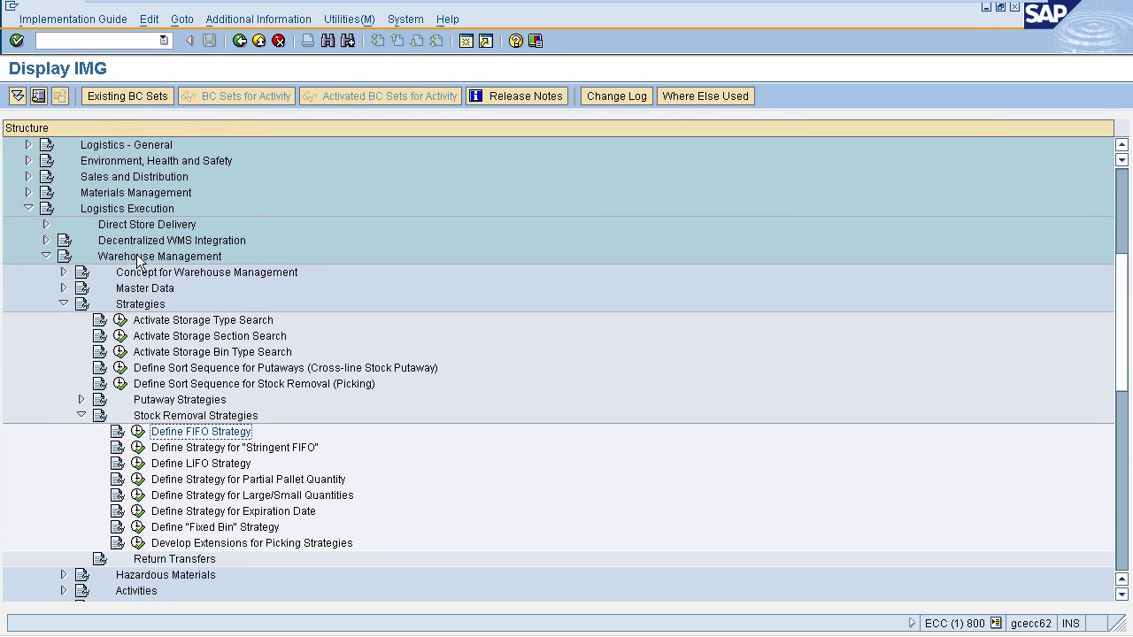
scroll(138, 260, up, 1)
click(137, 259)
click(134, 277)
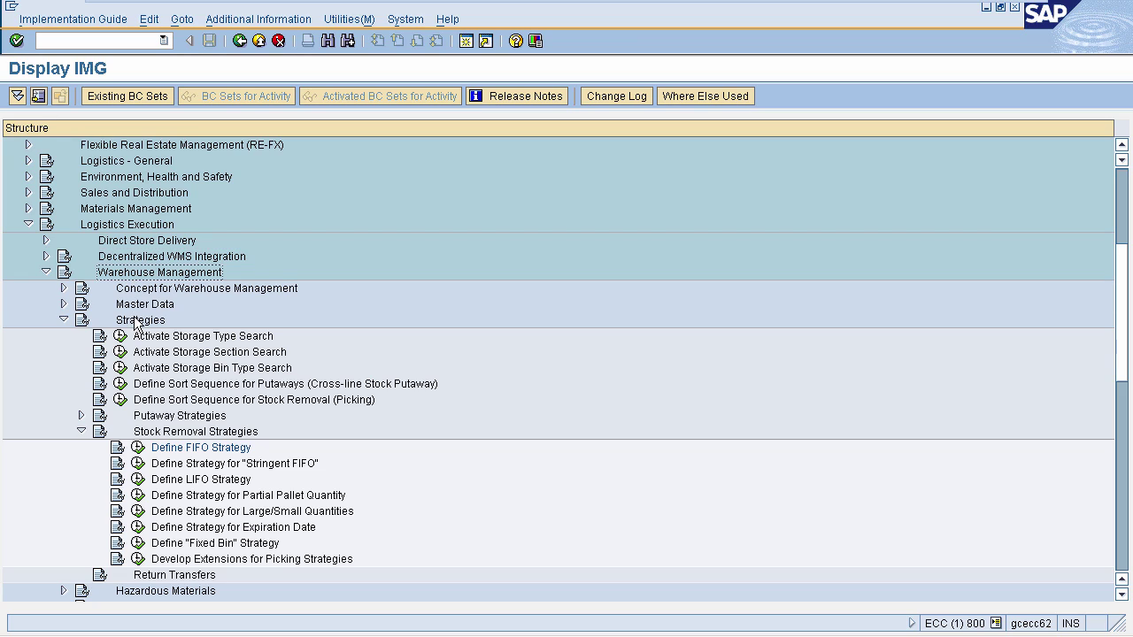
click(135, 323)
click(203, 434)
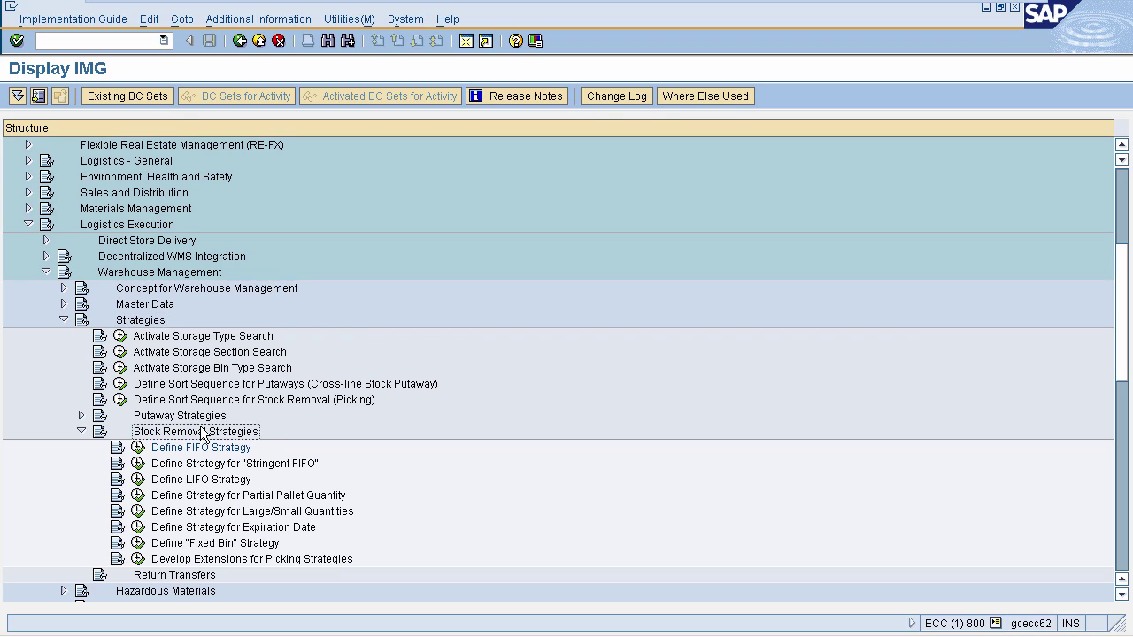
click(139, 480)
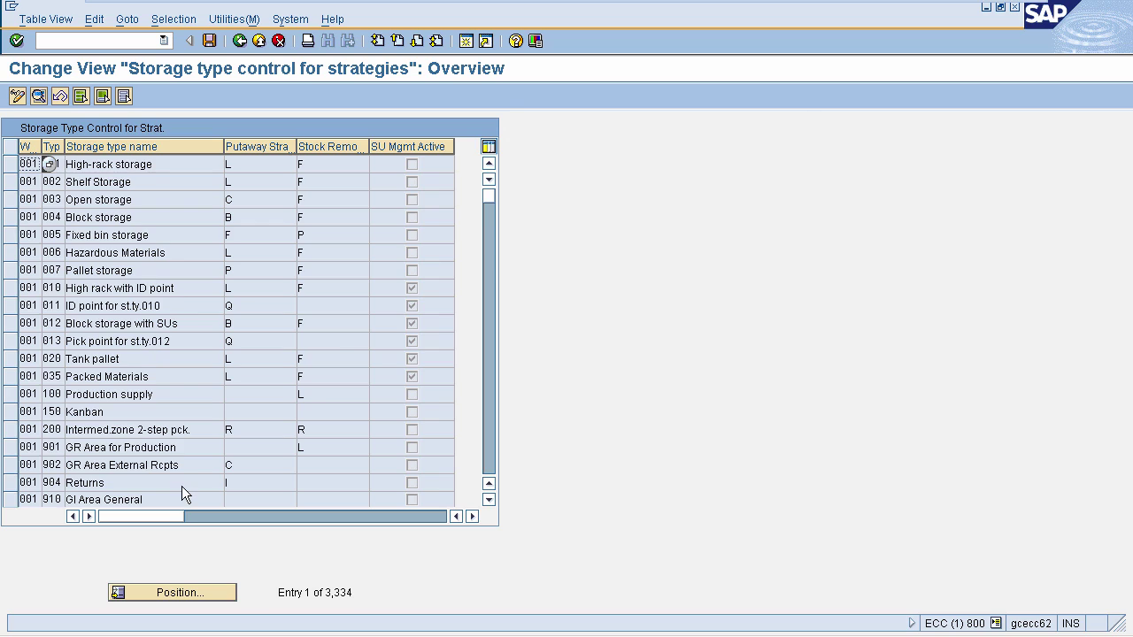
Position the table on warehouse 001, storage type 901, and open the details of storage type 902.
click(168, 595)
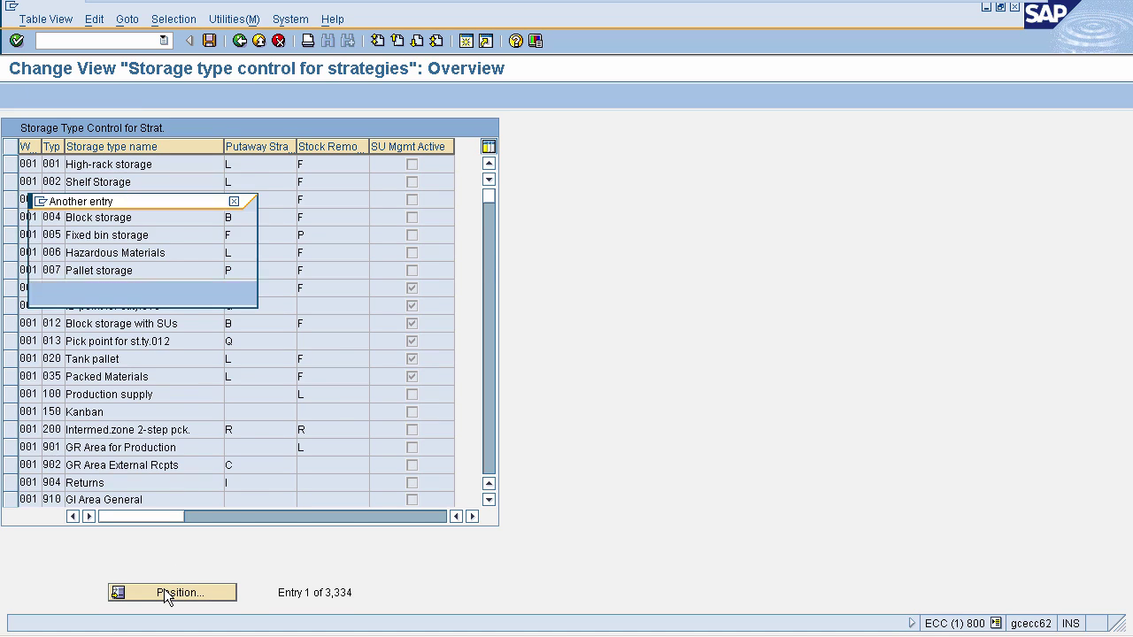
text(001)
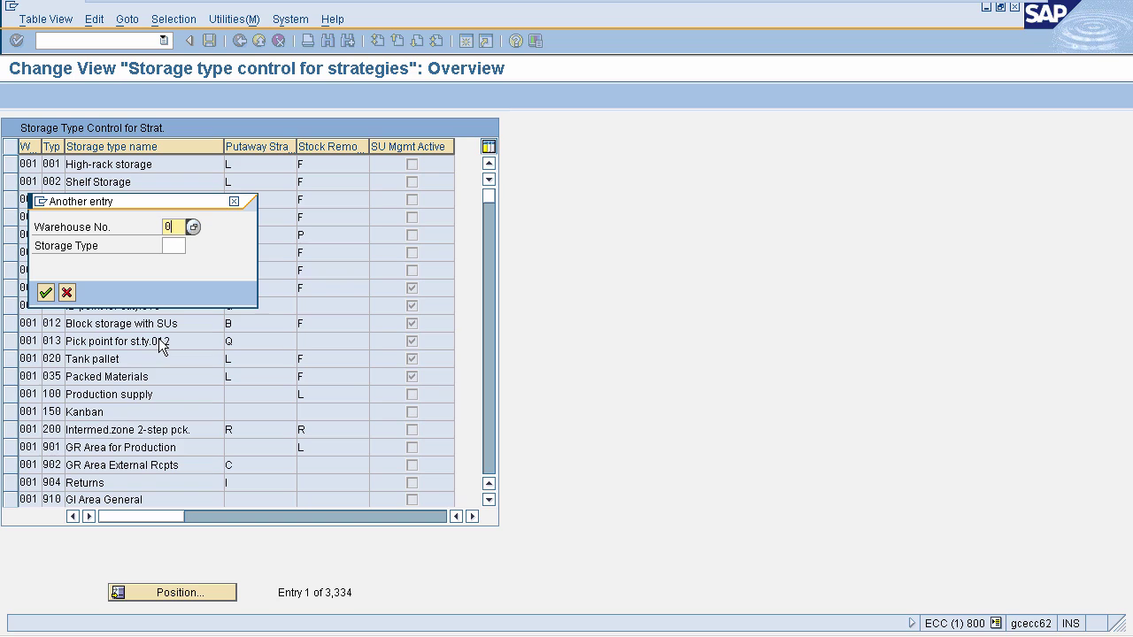
click(170, 246)
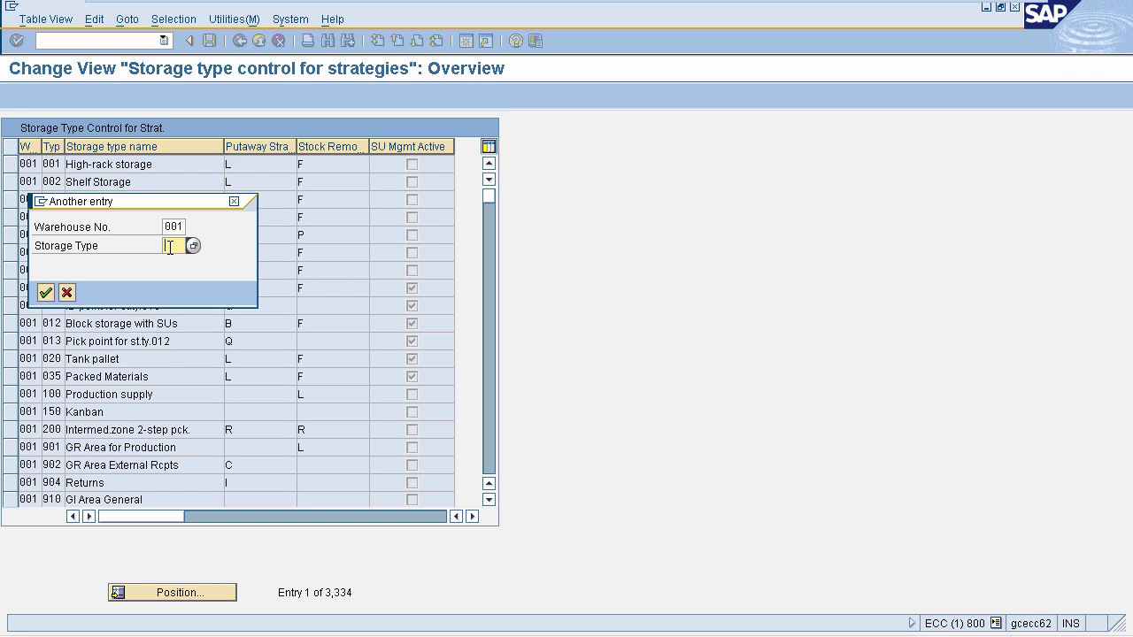
text(901)
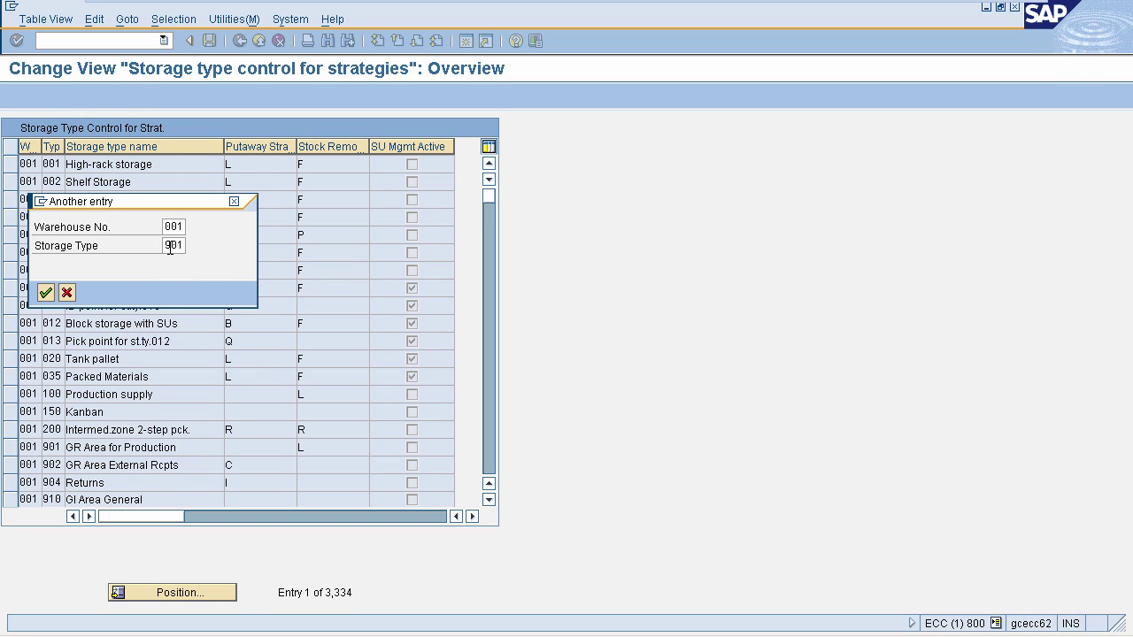
key(Return)
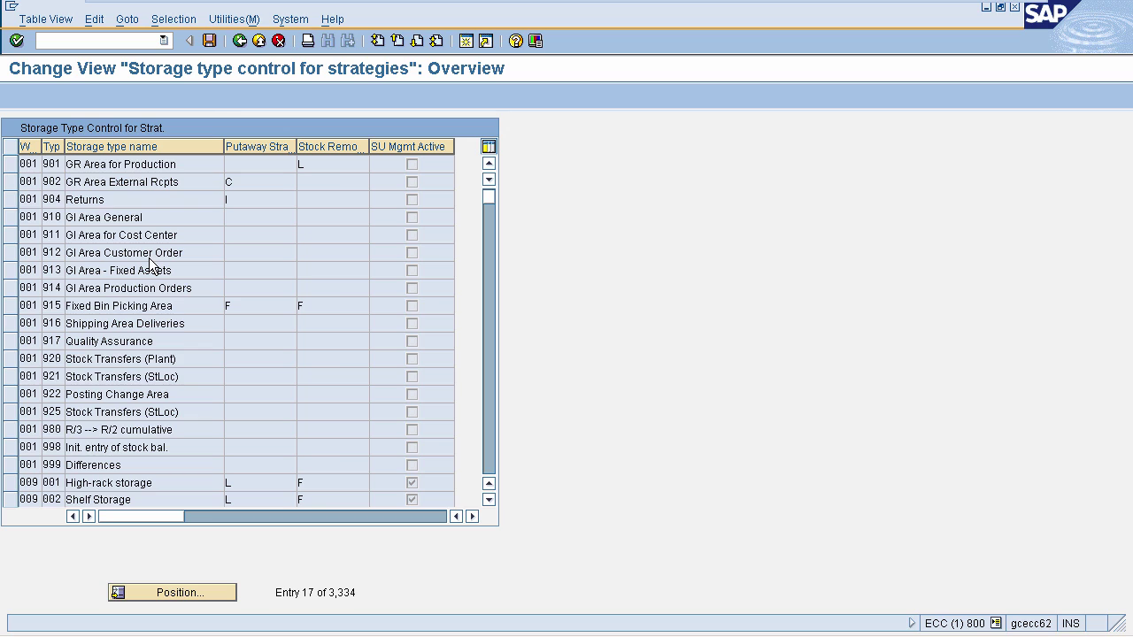
key(F2)
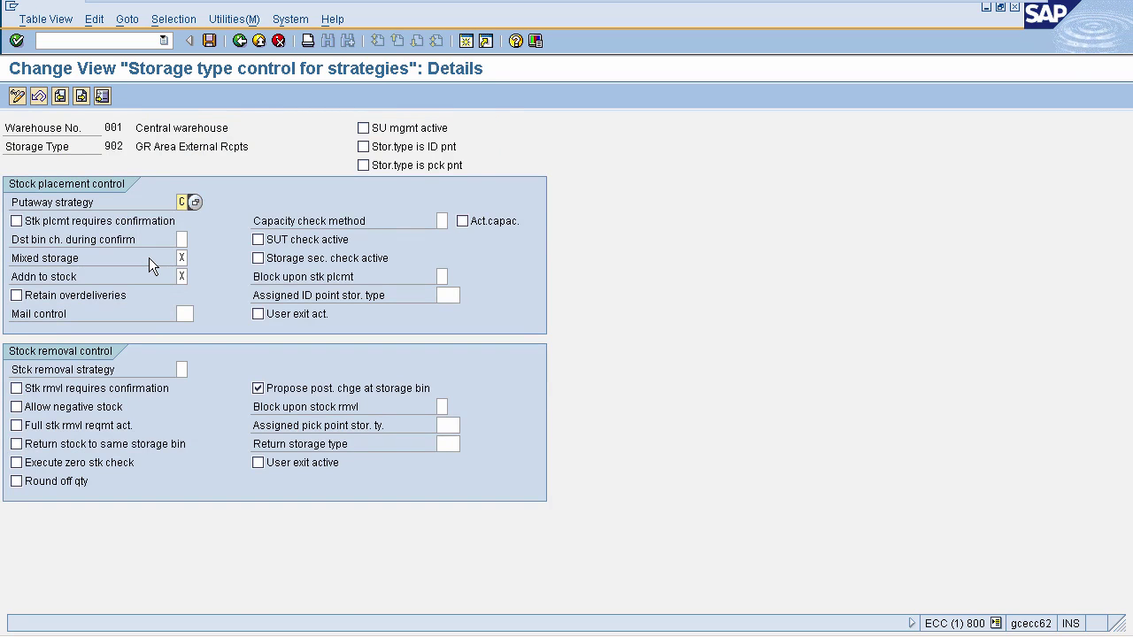
Choose L (LIFO) as the stock removal strategy for storage type 902, save, and leave the details.
click(182, 369)
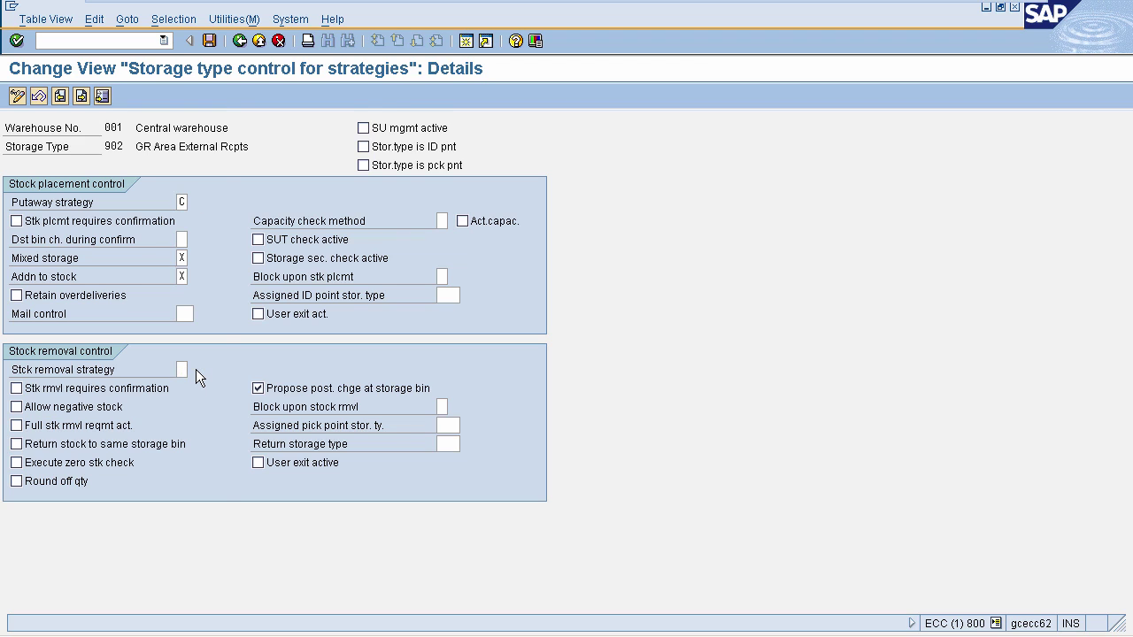
click(195, 369)
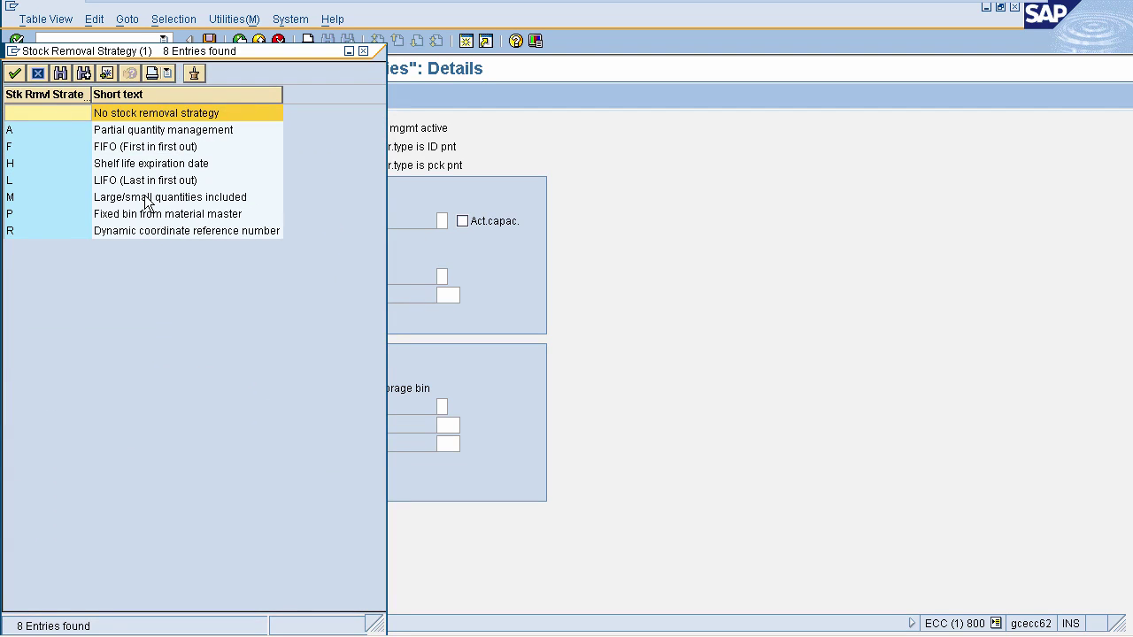
double_click(138, 178)
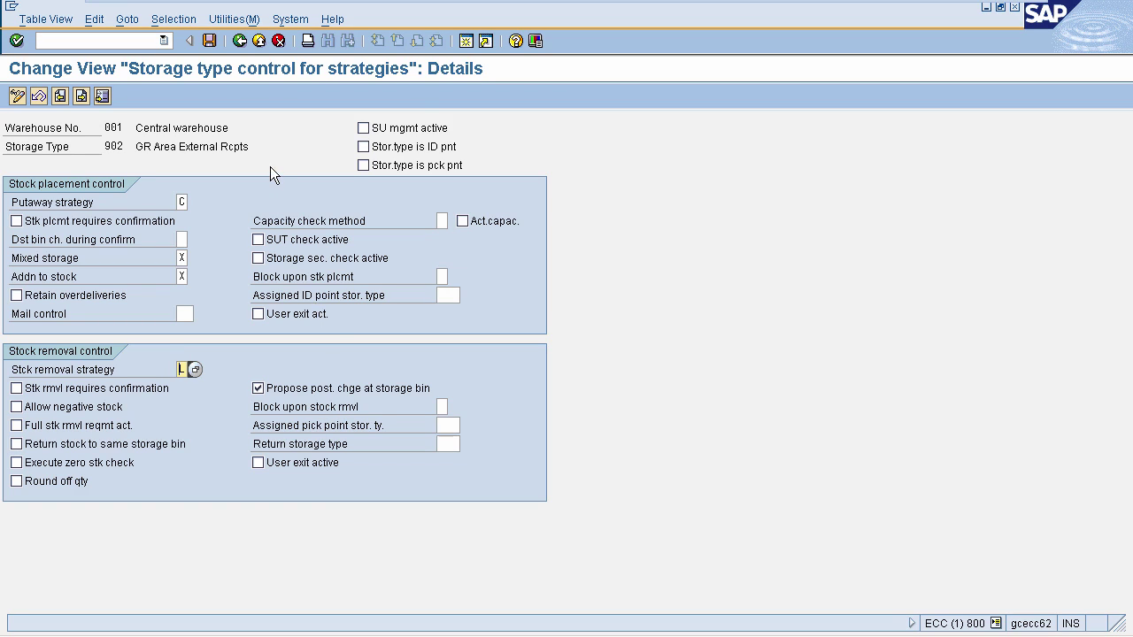
click(210, 41)
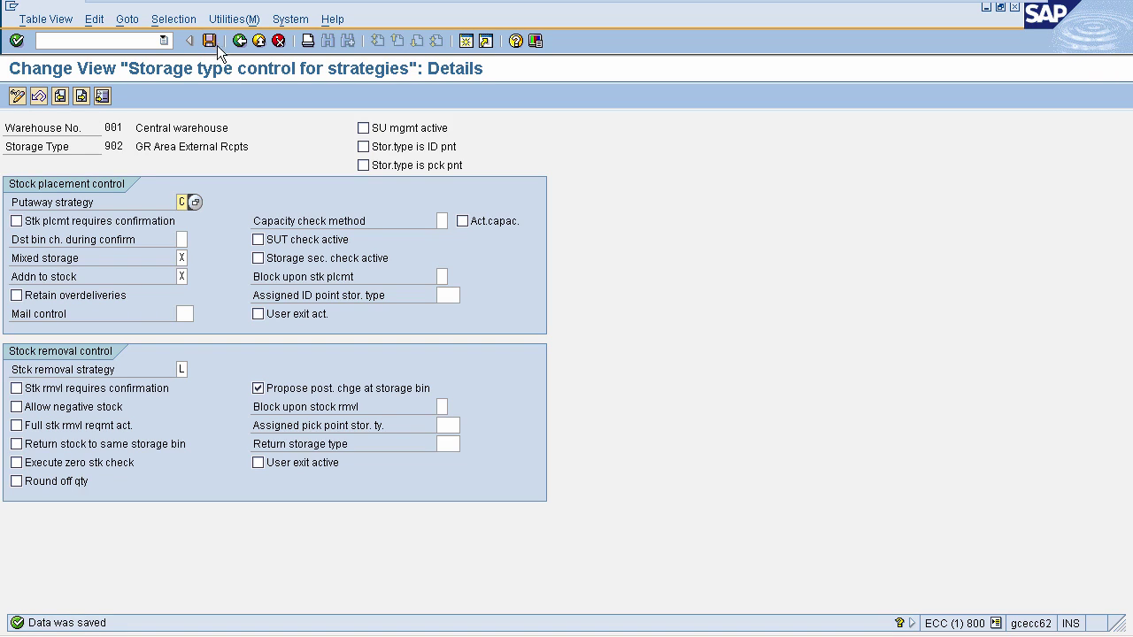
click(238, 47)
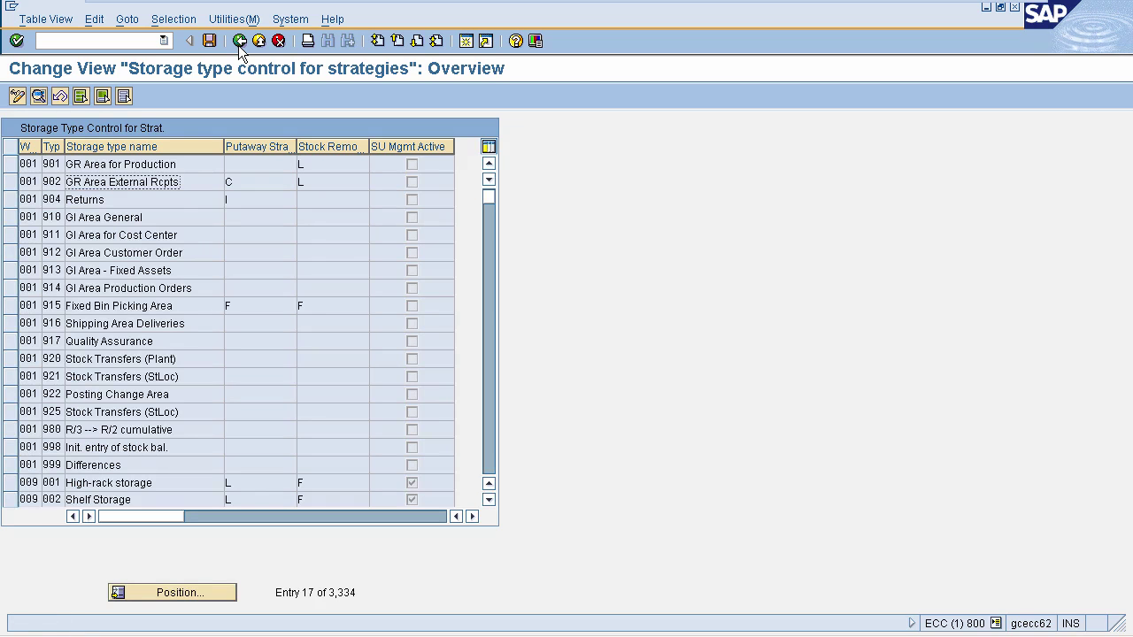
Return to the IMG and walk Logistics Execution > Warehouse Management > Strategies to Stock Removal Strategies.
click(239, 43)
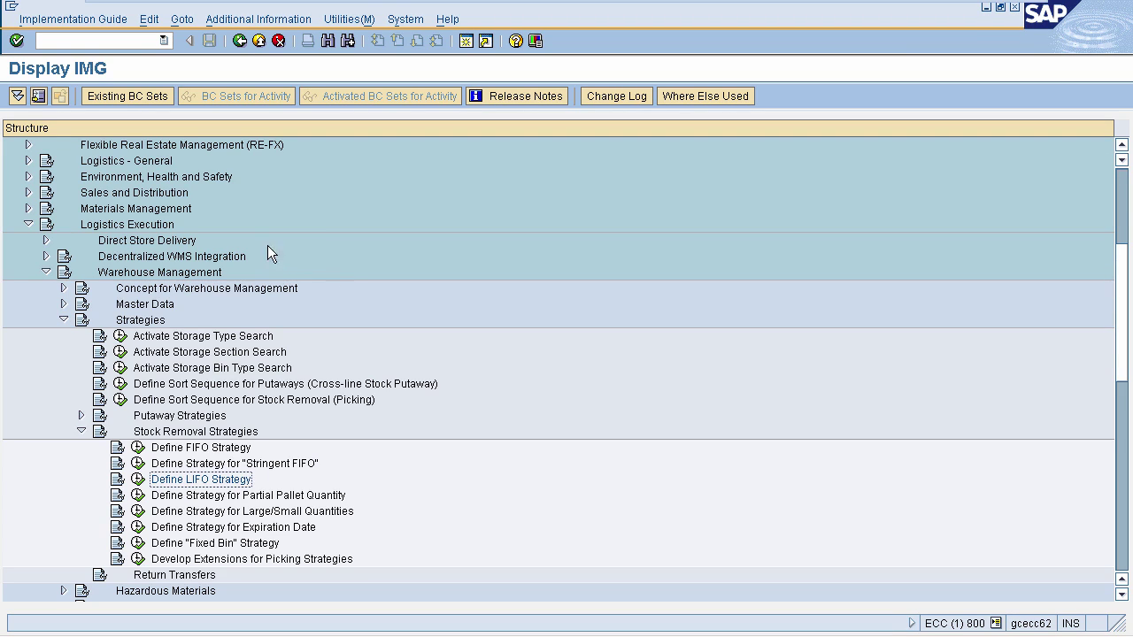
click(152, 226)
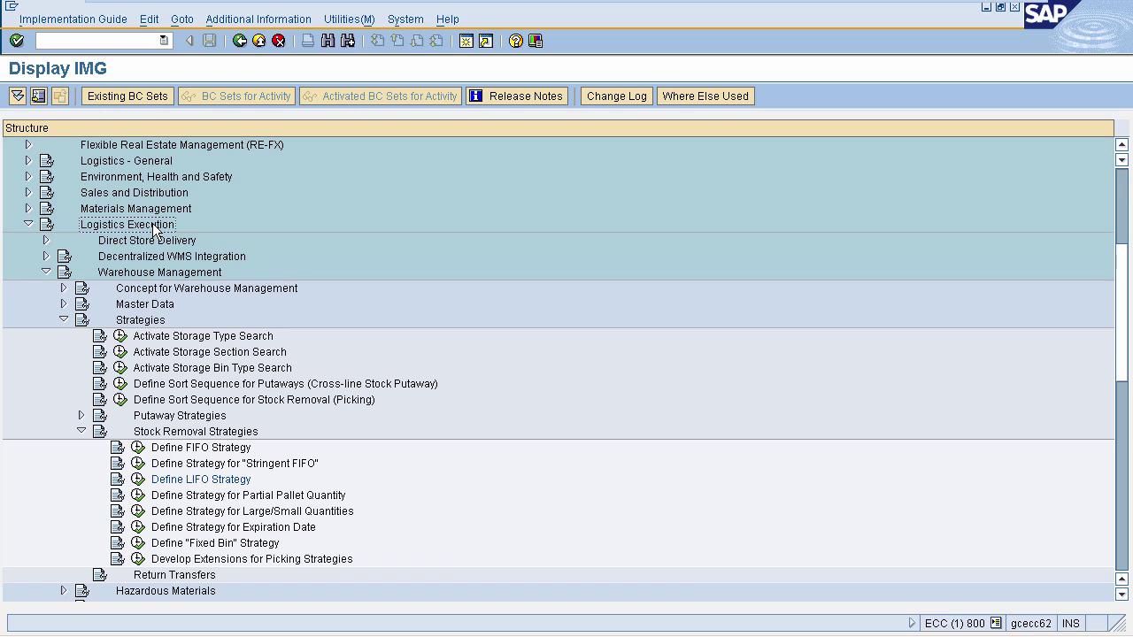
click(155, 274)
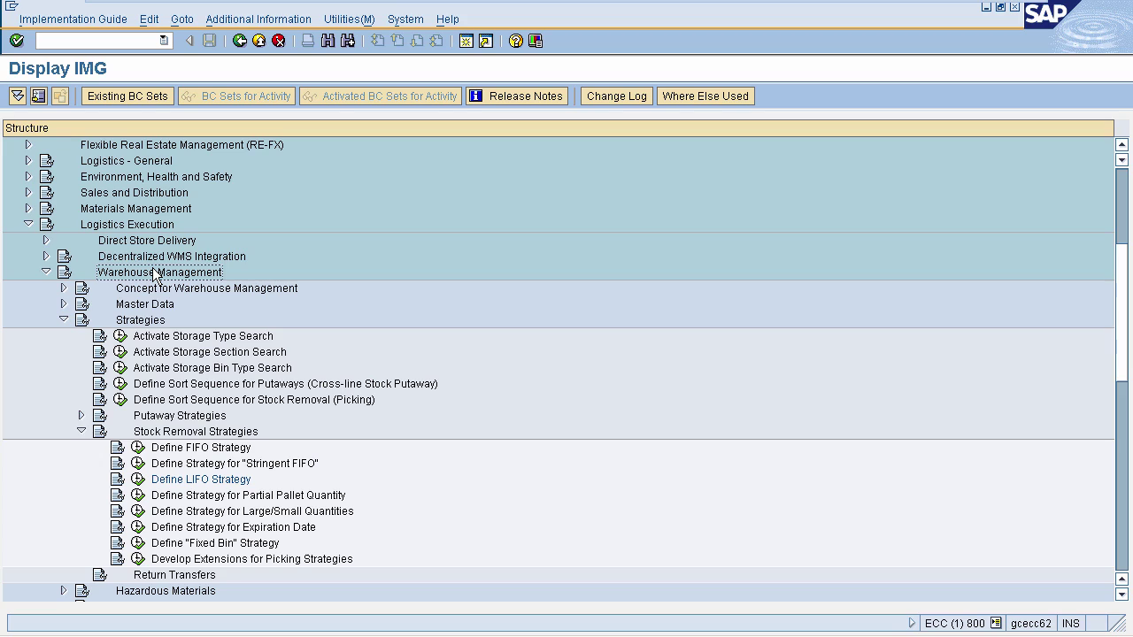
click(142, 320)
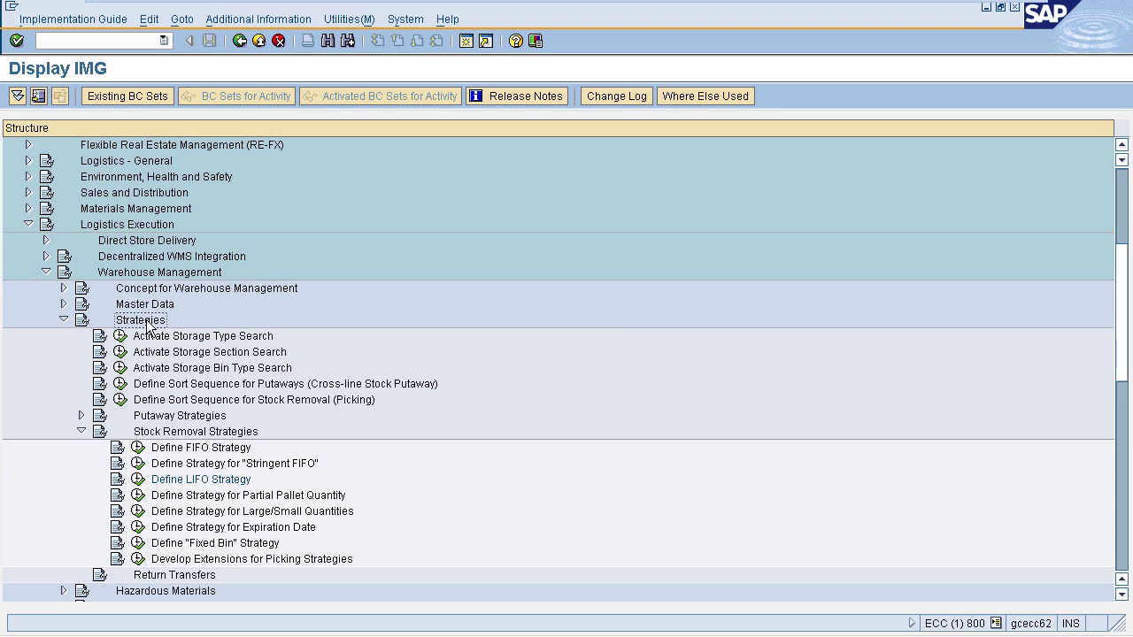
click(188, 432)
Run Define Strategy for "Stringent FIFO" and open Exception for indiv.st.types.
click(138, 463)
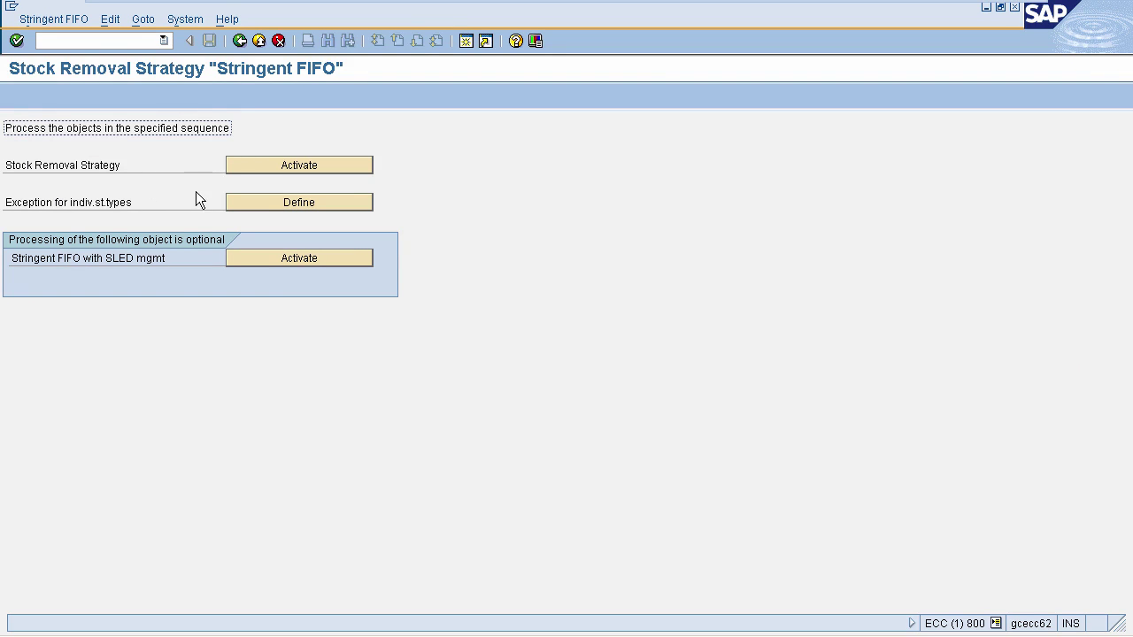
click(266, 201)
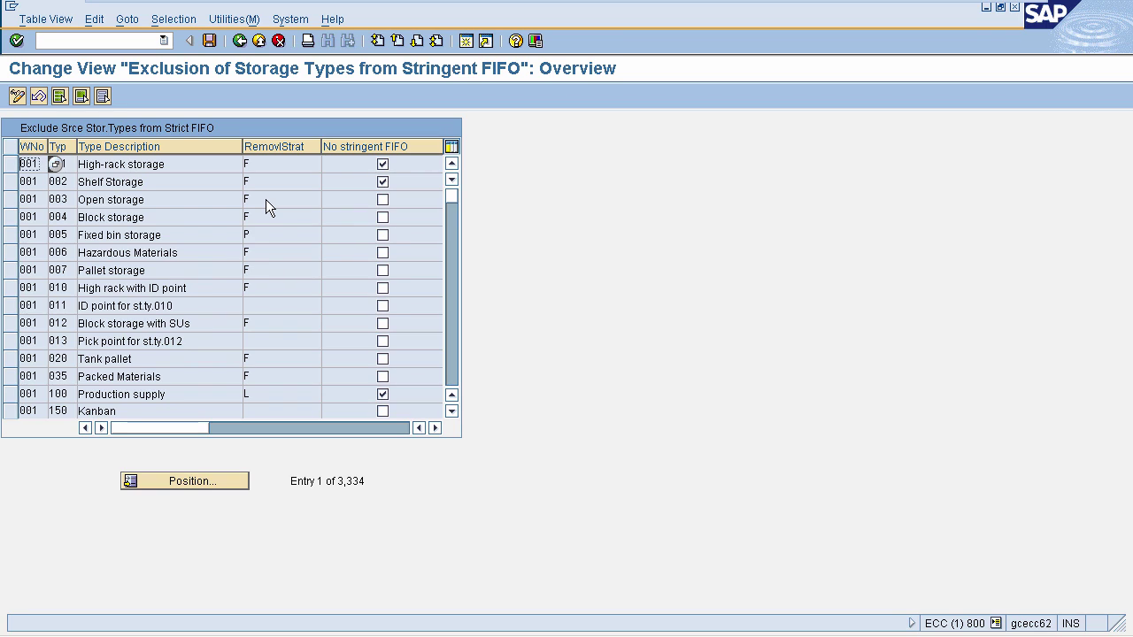
Tick No stringent FIFO for storage type 003 Open storage and save under the customizing request.
click(382, 199)
click(166, 197)
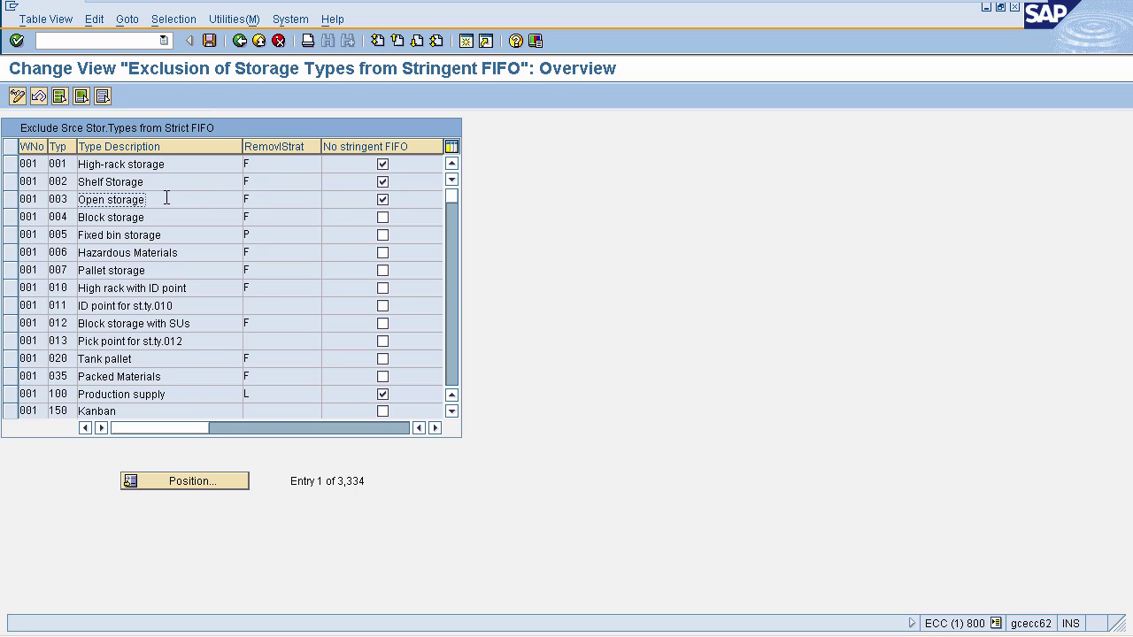
click(210, 41)
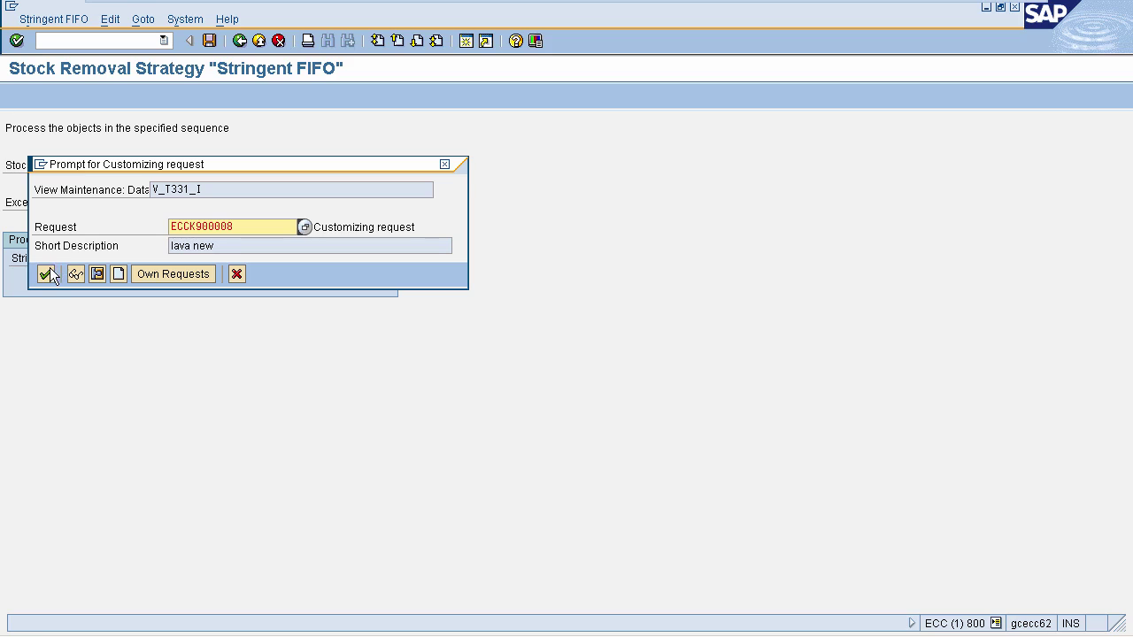
click(47, 274)
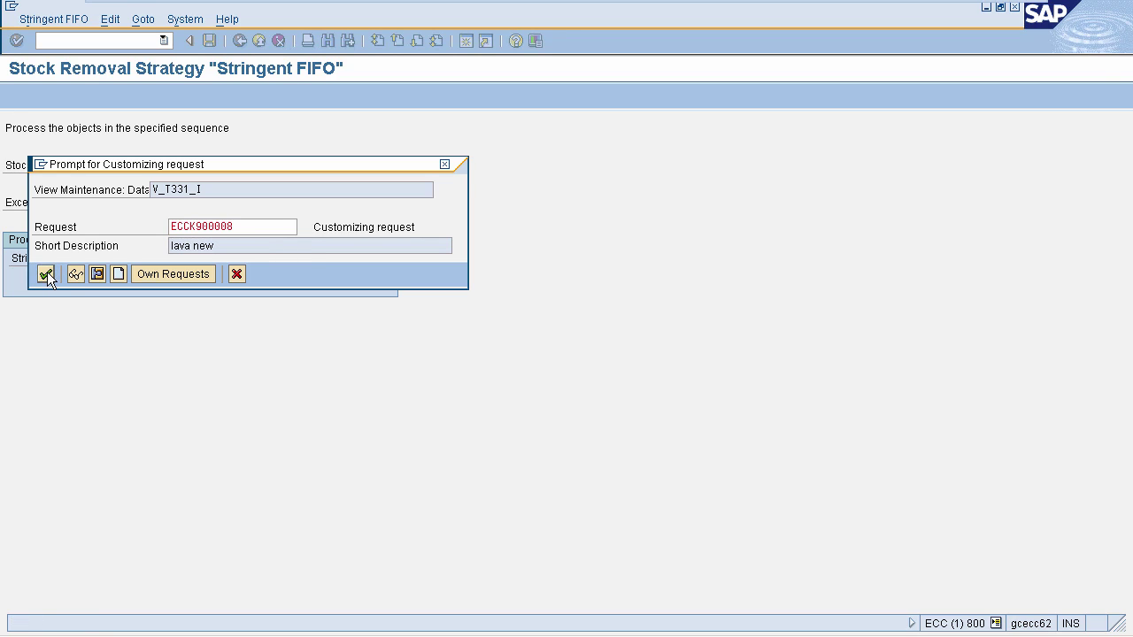
click(46, 275)
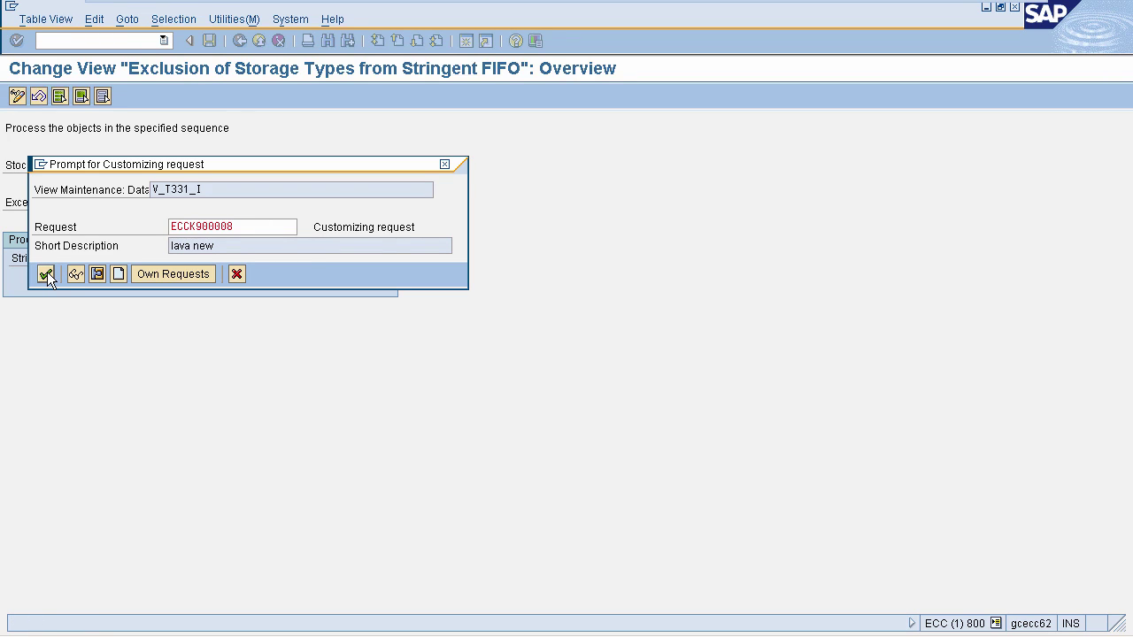